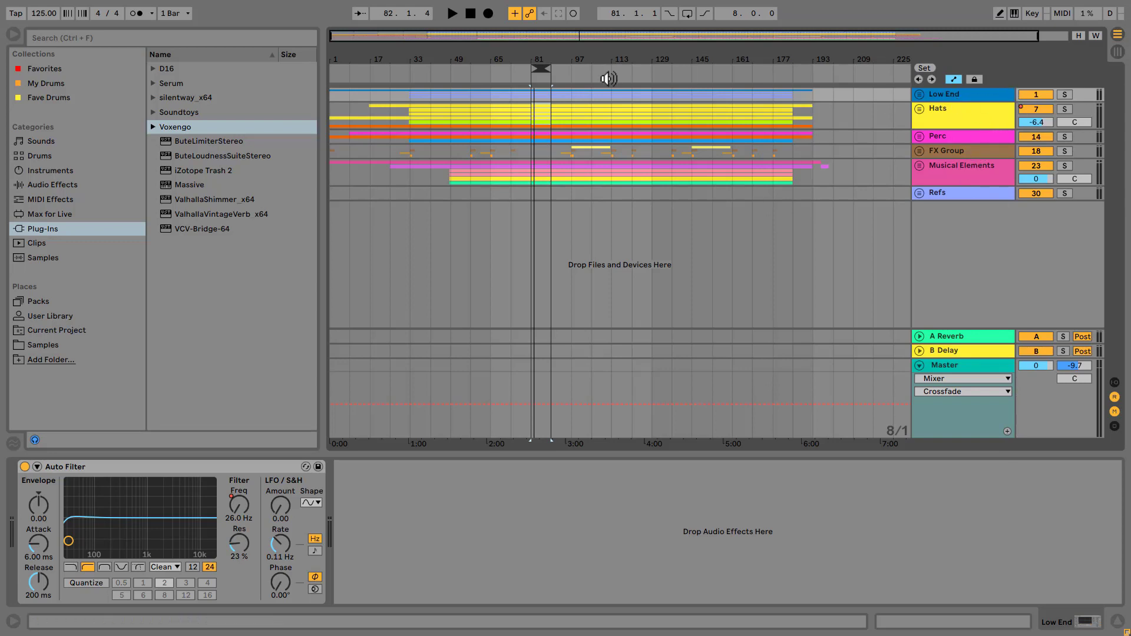
Play the arrangement from bar 81 with the Low End group soloed and inspect its Kick and Bassline tracks.
{"action": "key", "text": "space"}
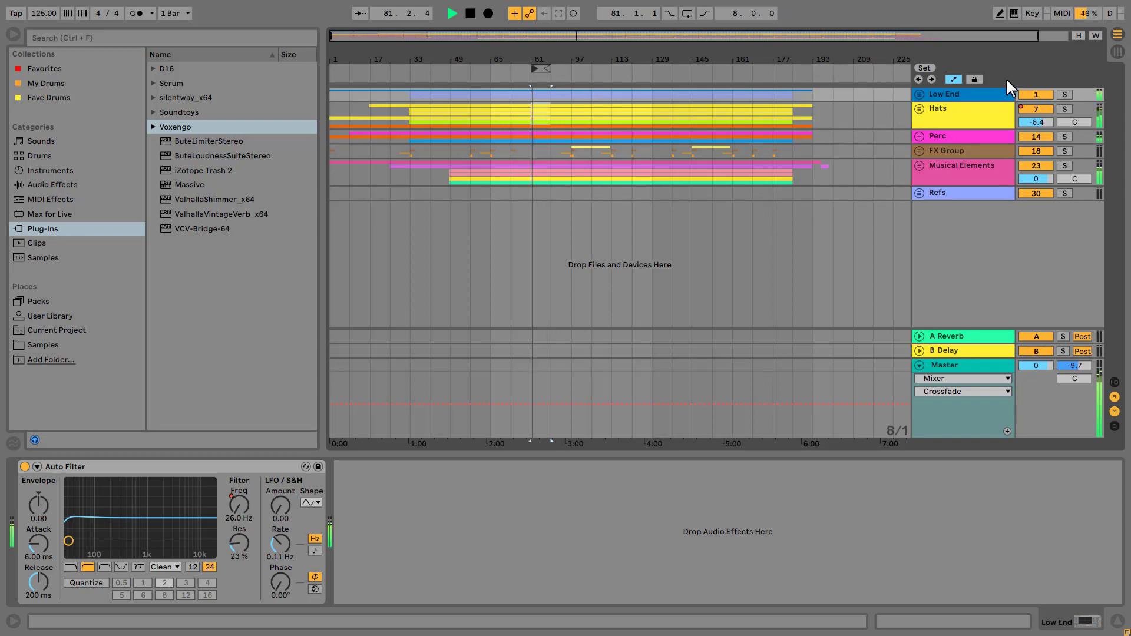
{"action": "left_click", "coordinate": [1062, 93]}
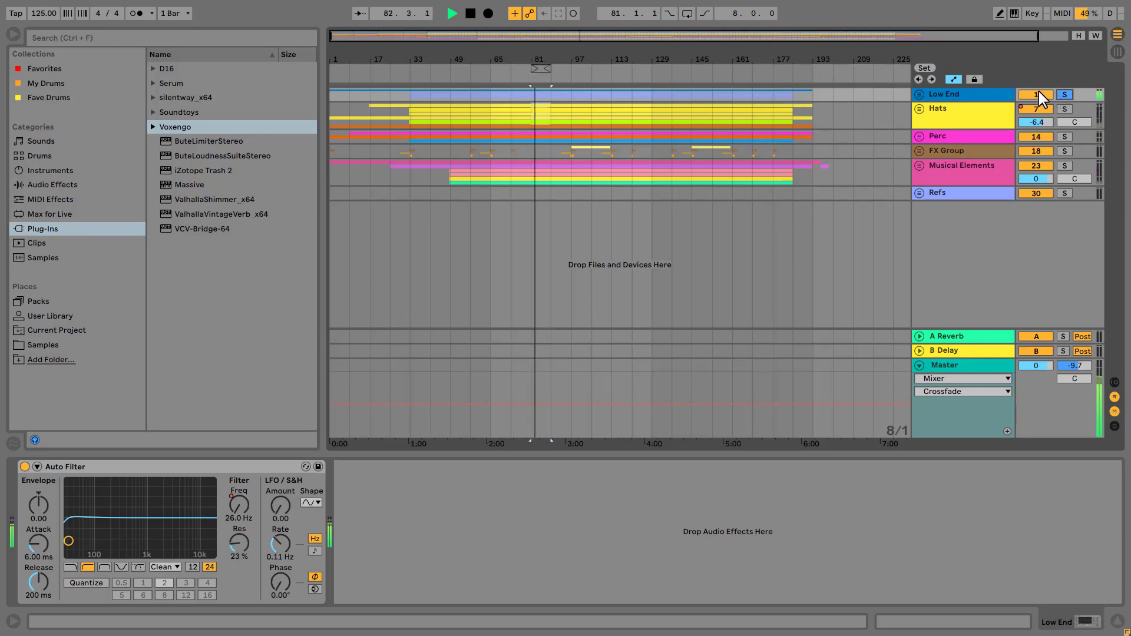
{"action": "left_click", "coordinate": [920, 94]}
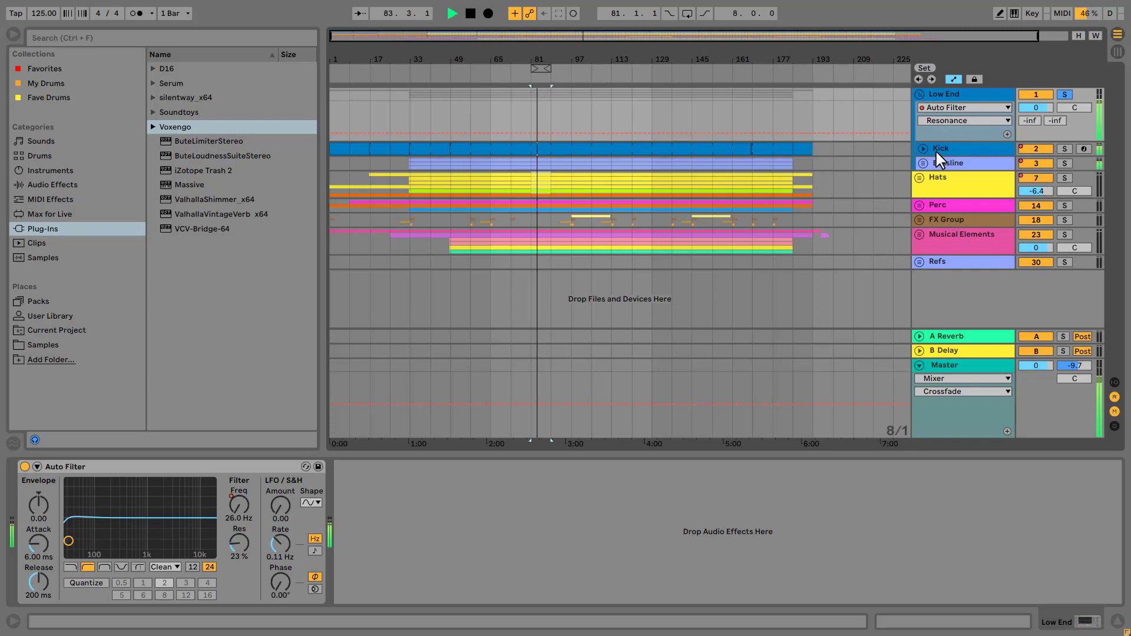
{"action": "left_click", "coordinate": [923, 163]}
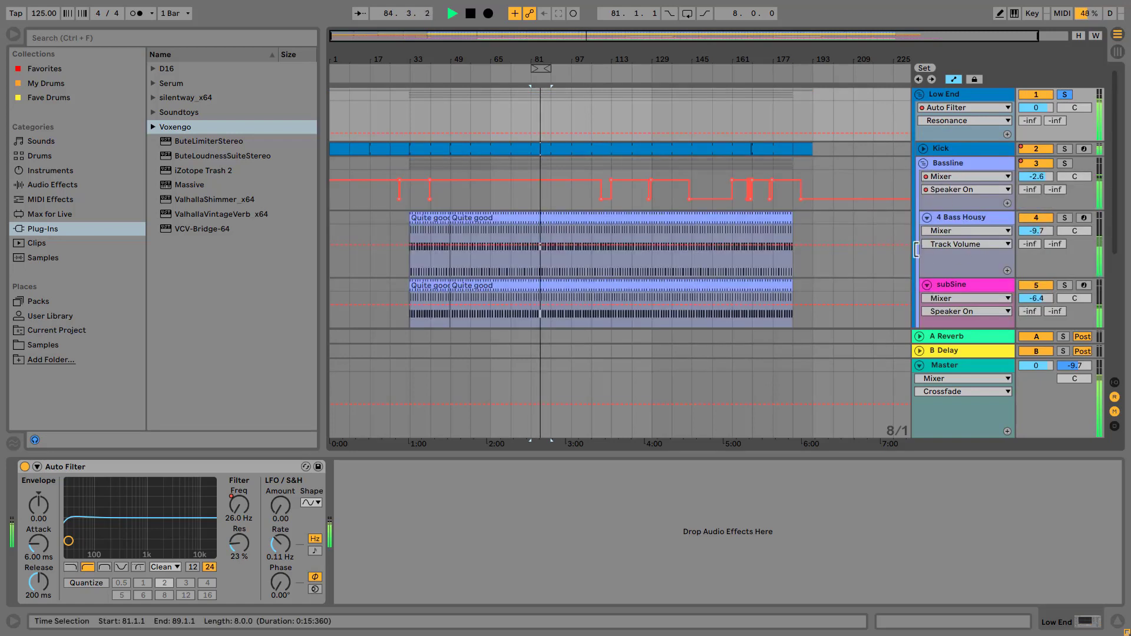
{"action": "left_click", "coordinate": [922, 164]}
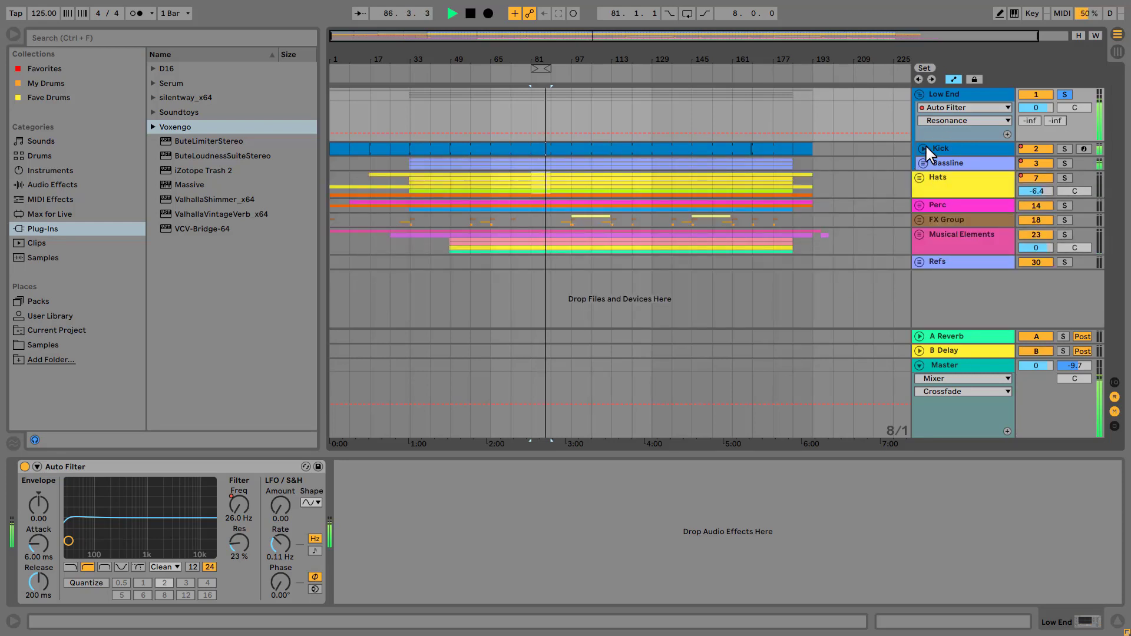
{"action": "left_click", "coordinate": [919, 94]}
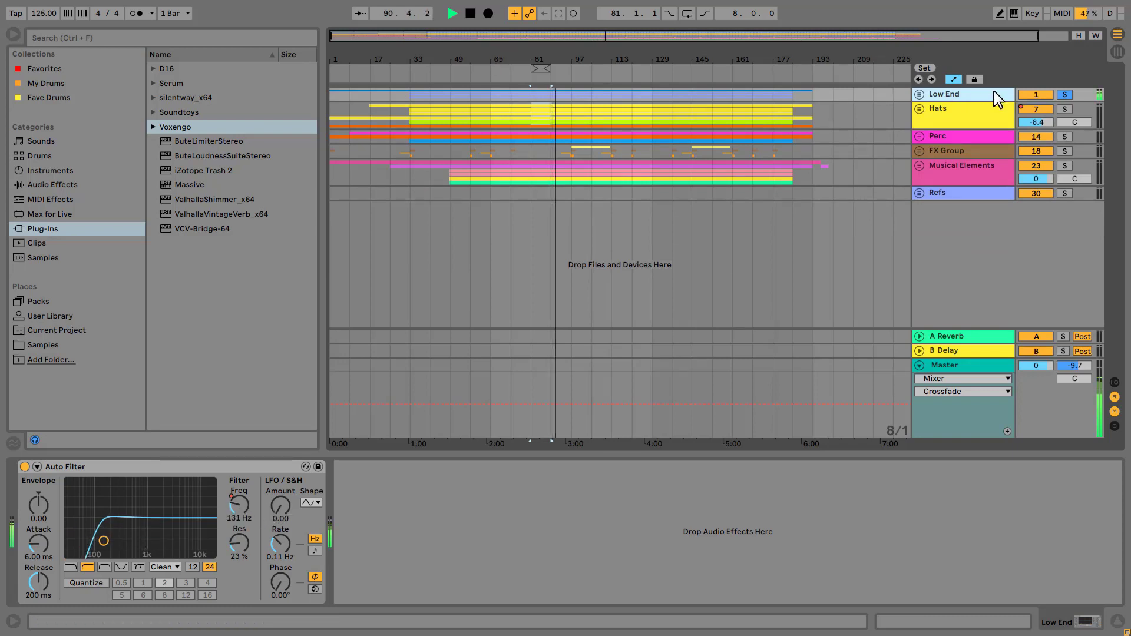
Solo the Hats group during playback and examine its effect chain and the individual tracks inside it.
{"action": "left_click", "coordinate": [1063, 110]}
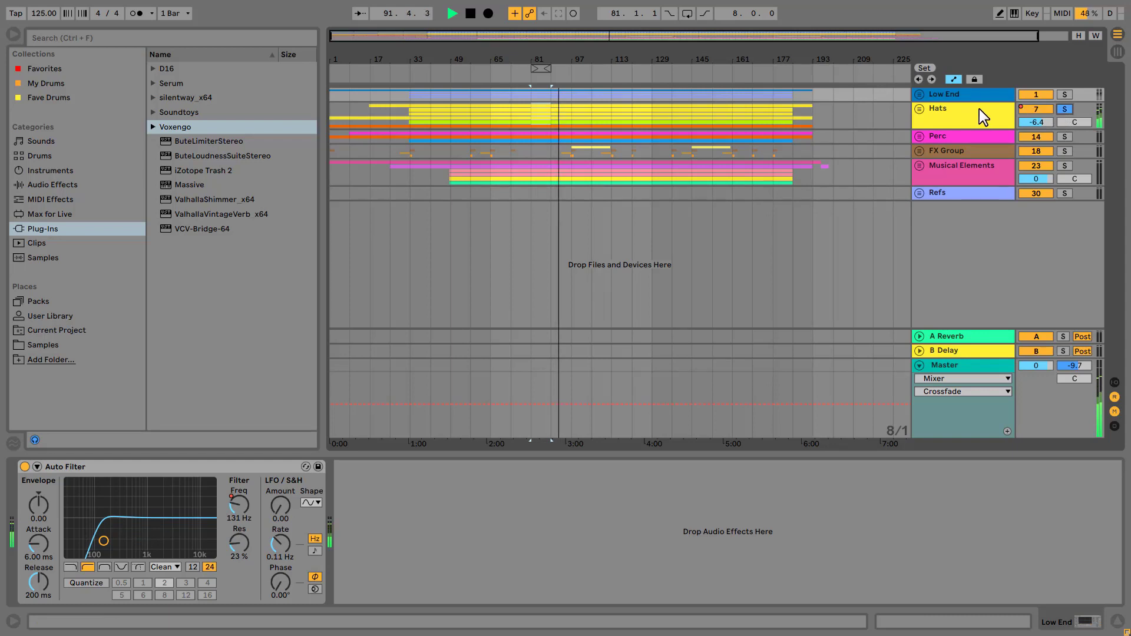
{"action": "left_click", "coordinate": [977, 111]}
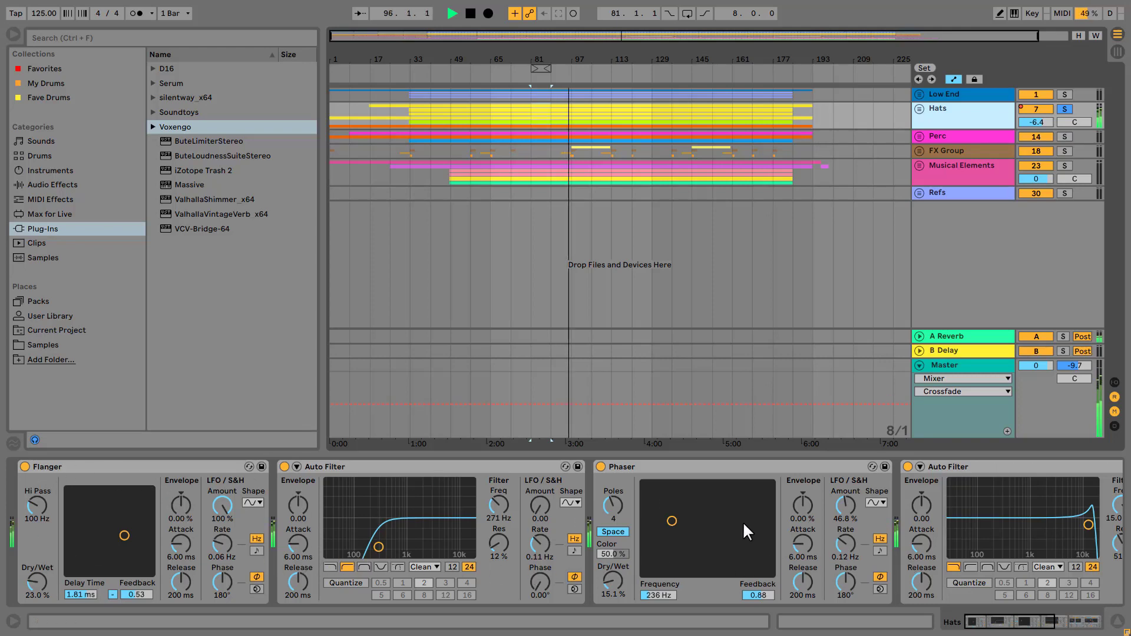
{"action": "mouse_move", "coordinate": [1031, 612]}
{"action": "left_mouse_down"}
{"action": "mouse_move", "coordinate": [1085, 620]}
{"action": "mouse_move", "coordinate": [1016, 623]}
{"action": "left_mouse_up"}
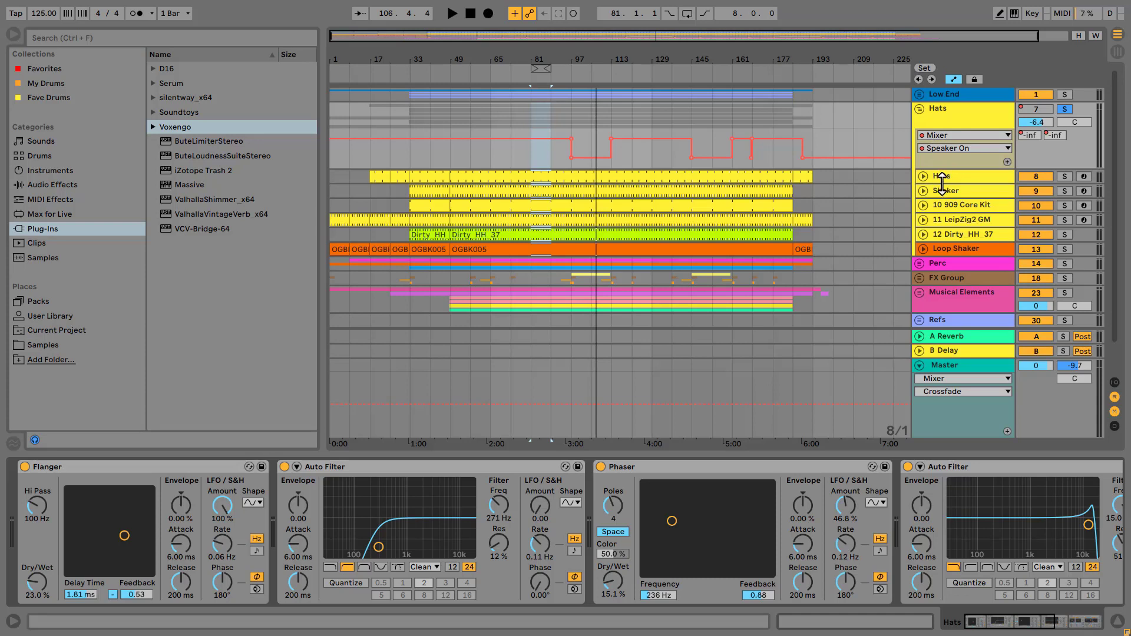
{"action": "left_click", "coordinate": [918, 110]}
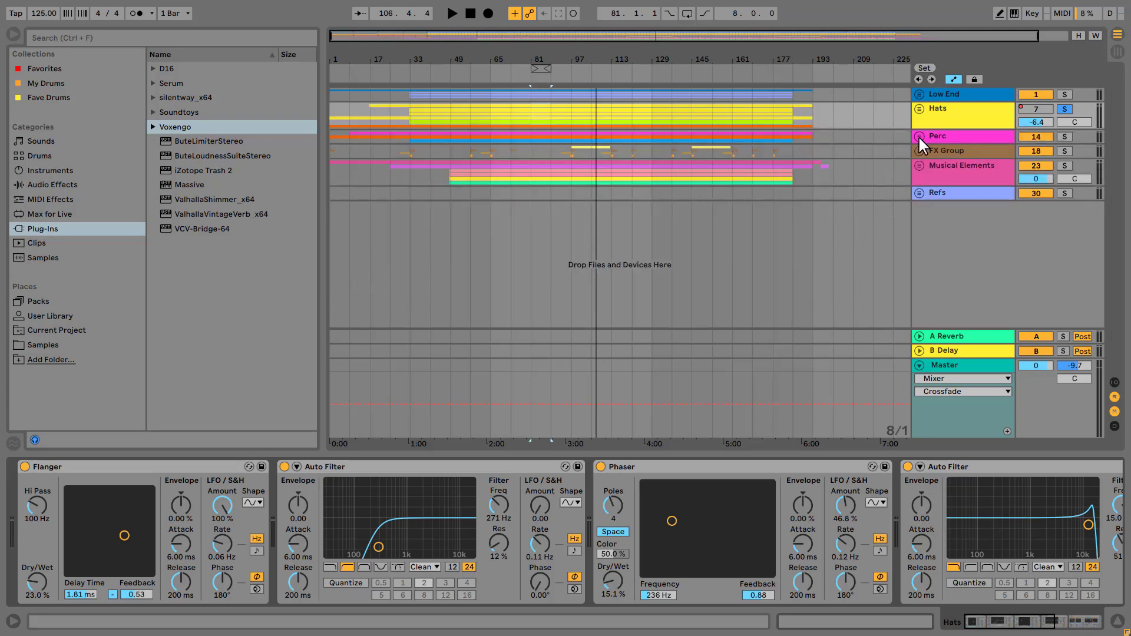
Solo the Perc group, inspect its tracks, and play it with the arrangement loop from bar 81 switched on.
{"action": "left_click", "coordinate": [919, 136]}
{"action": "left_click", "coordinate": [936, 136]}
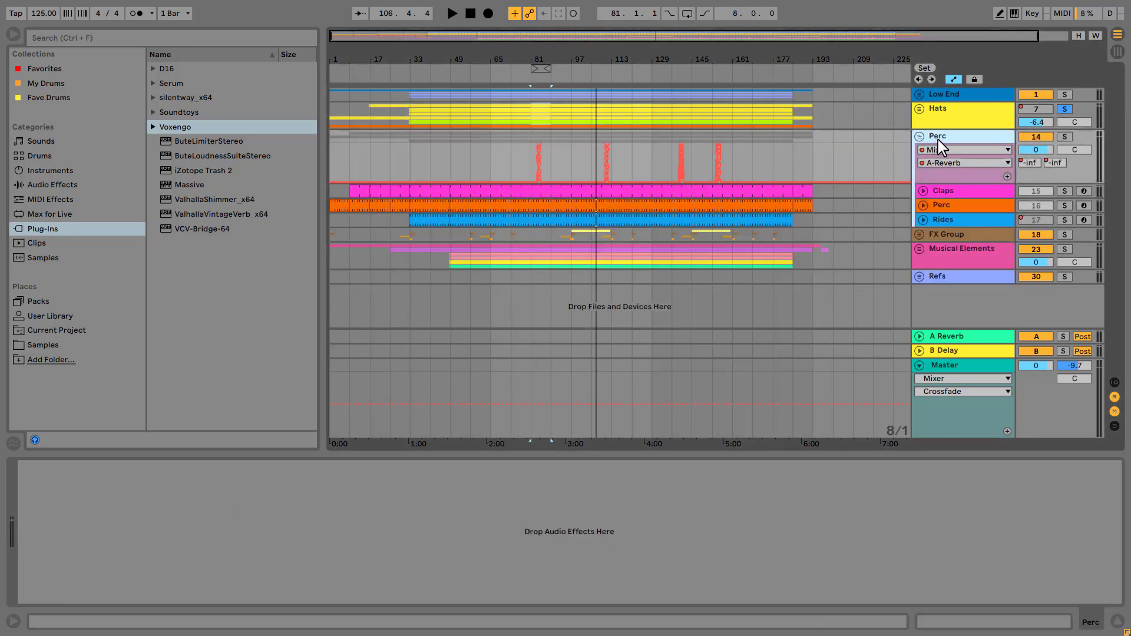
{"action": "left_click", "coordinate": [1065, 137]}
{"action": "key", "text": "space"}
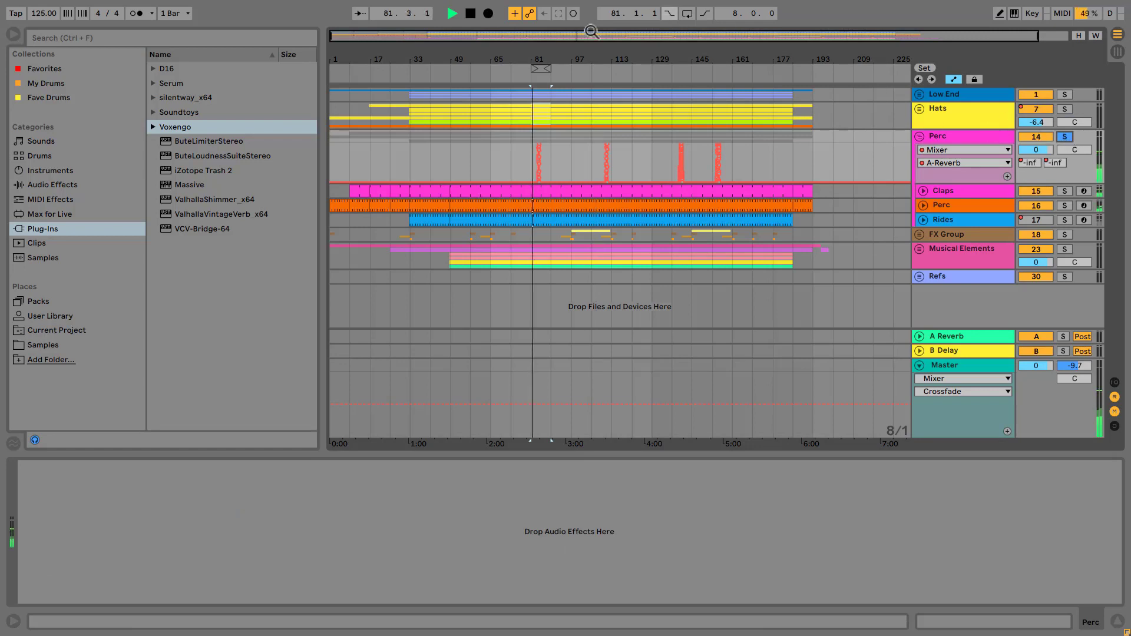
{"action": "left_click", "coordinate": [687, 13]}
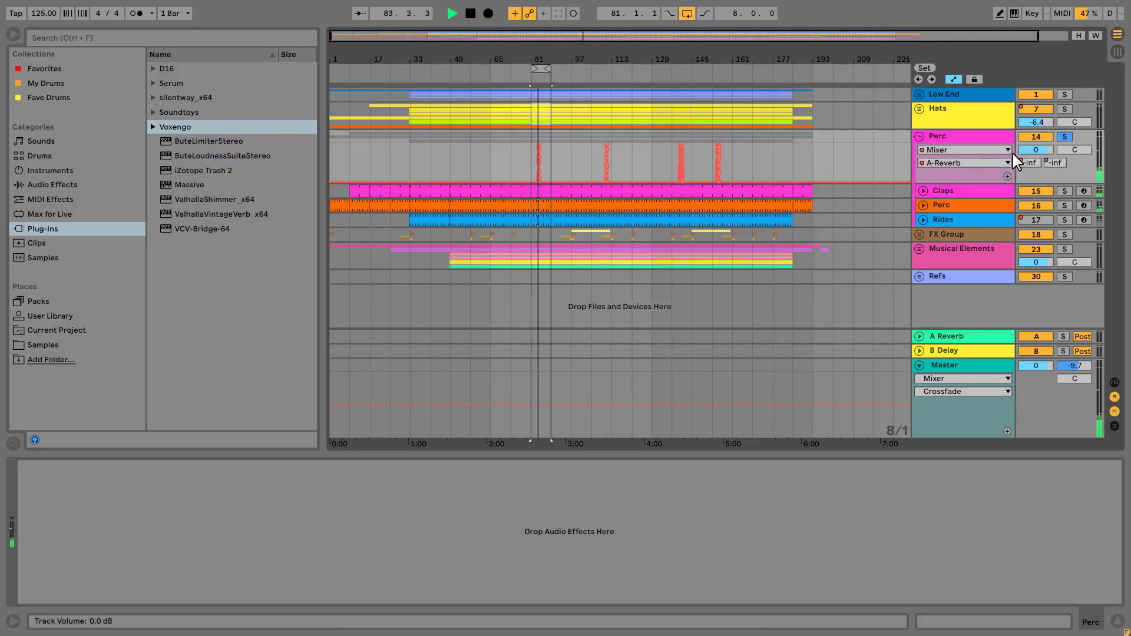
{"action": "left_click", "coordinate": [919, 137]}
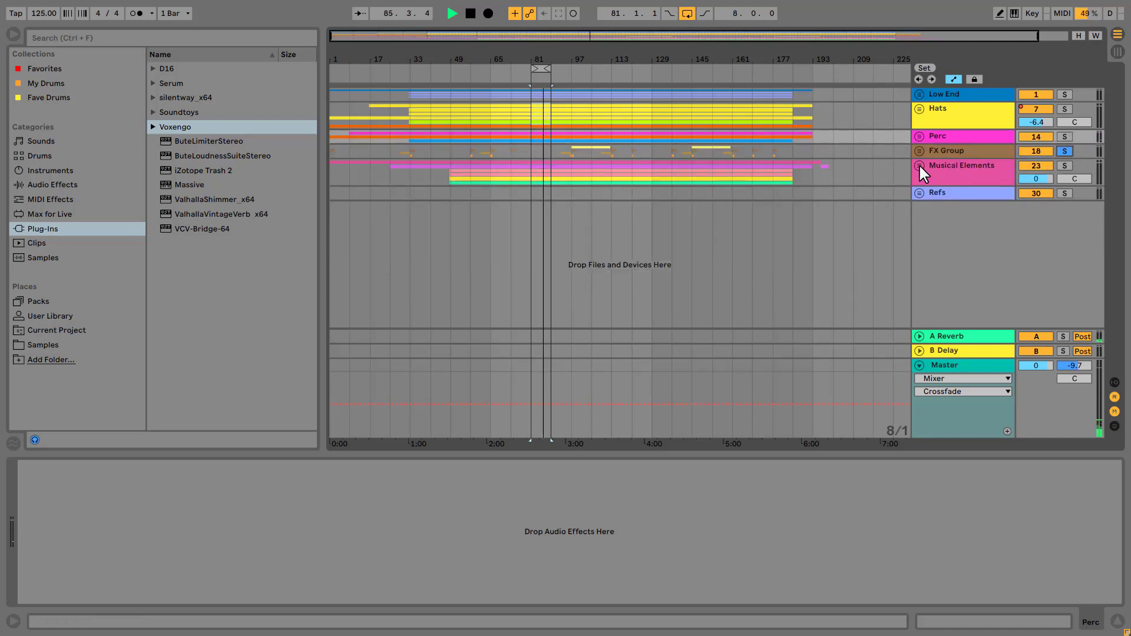
Solo the Musical Elements group, change its track color to orange, and stop playback.
{"action": "left_click", "coordinate": [1066, 166]}
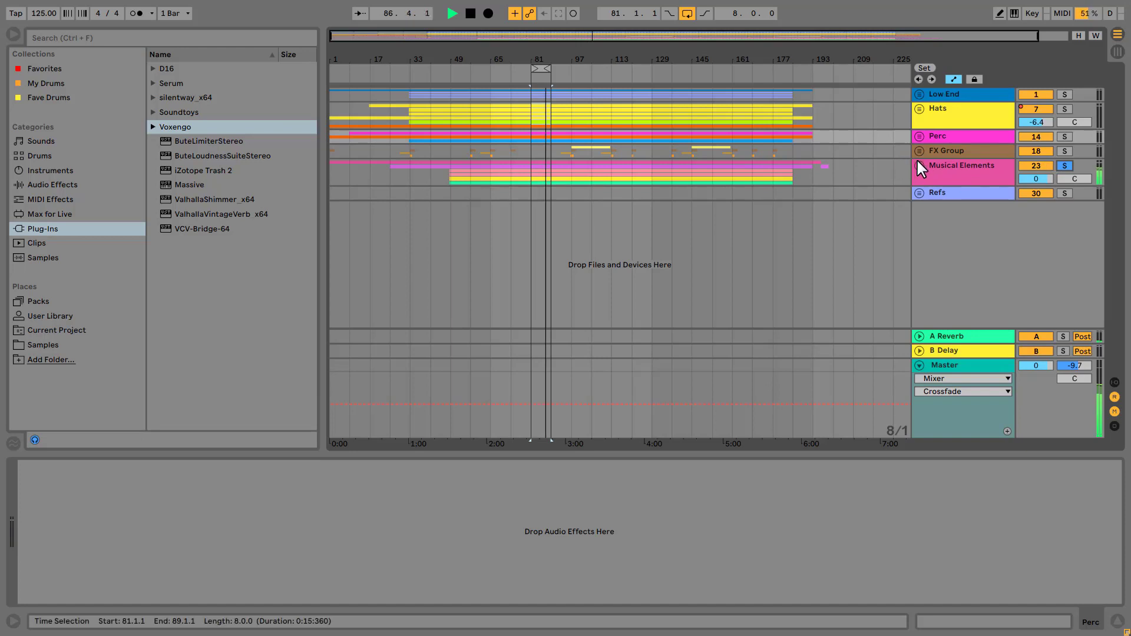
{"action": "right_click", "coordinate": [944, 176]}
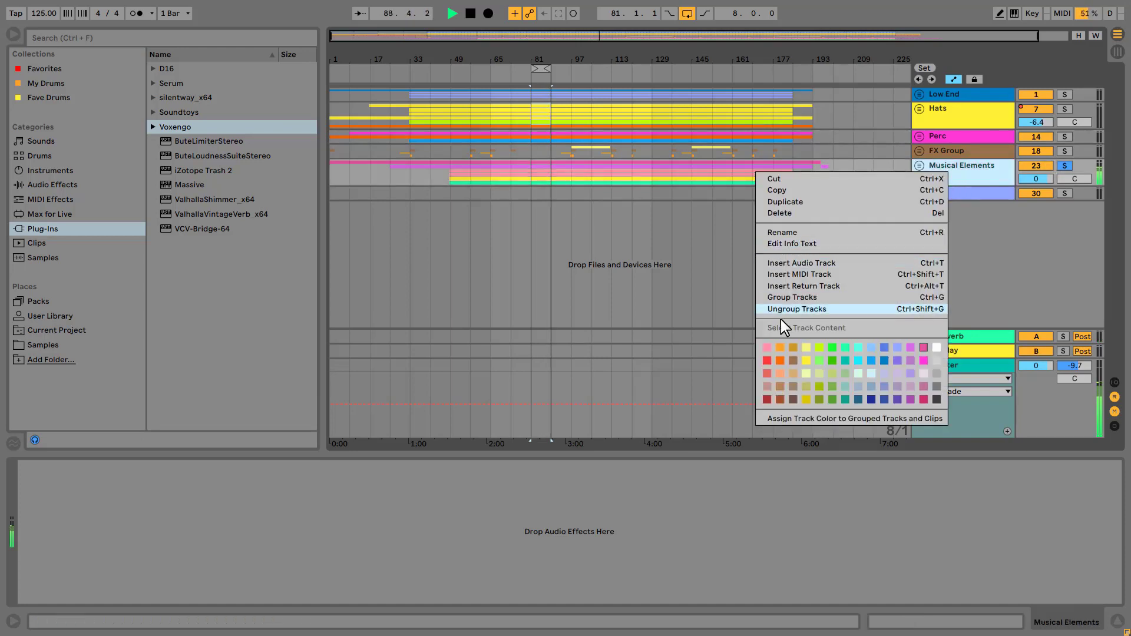
{"action": "left_click", "coordinate": [785, 360]}
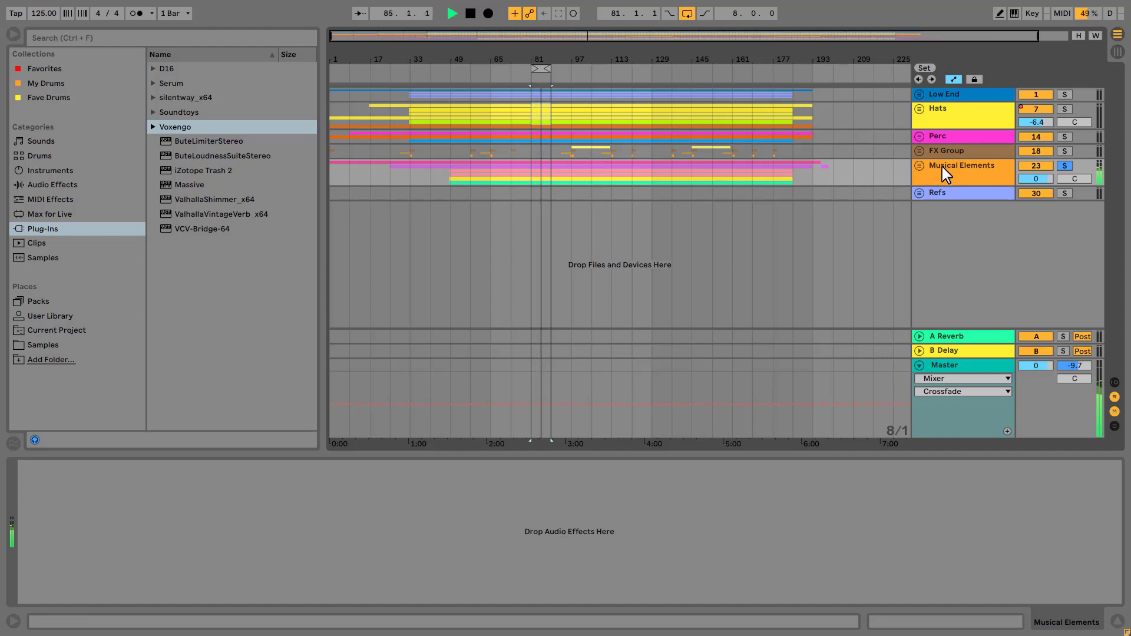
{"action": "key", "text": "space"}
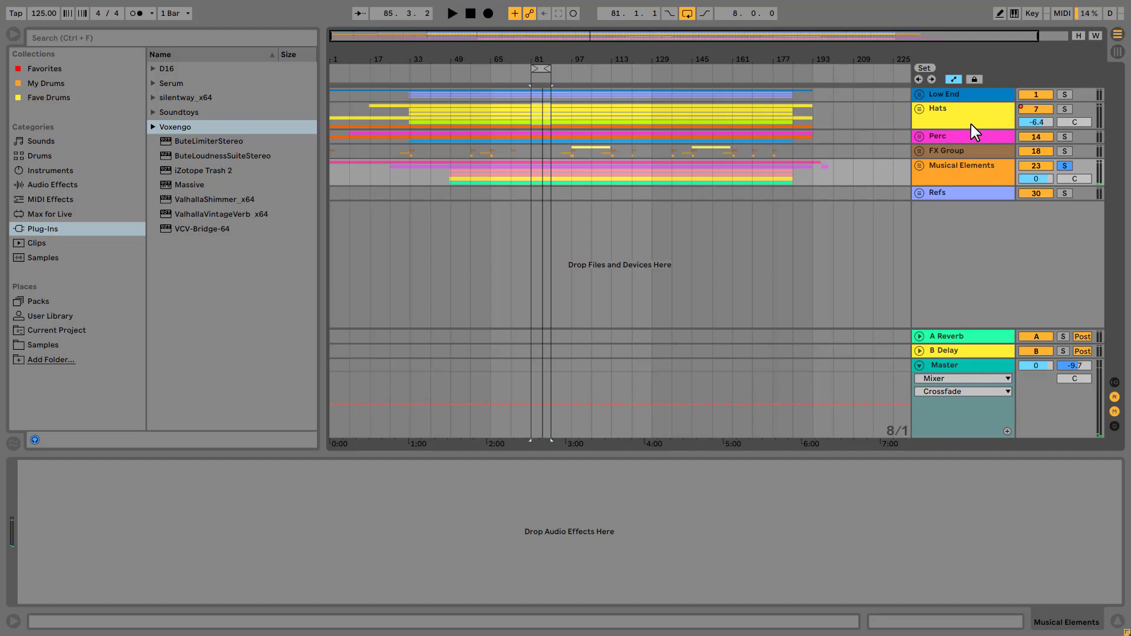
Try nesting the 909 Core Kit, LeipZig2 GM and Dirty HH 37 tracks in a subgroup inside Hats, and undo the grouping.
{"action": "left_click", "coordinate": [922, 97]}
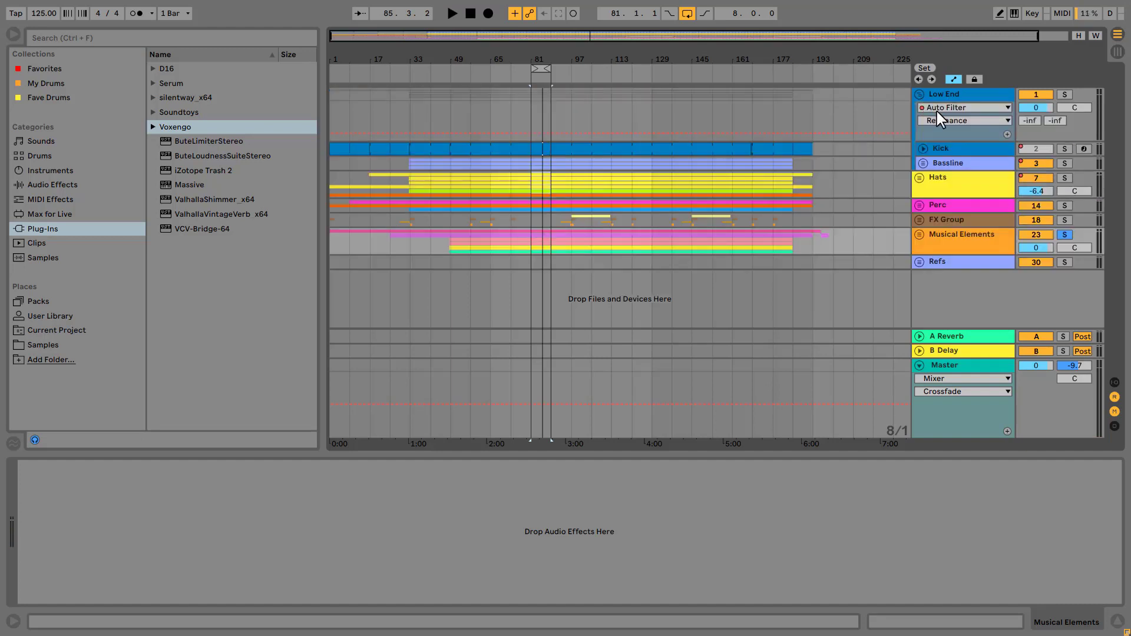
{"action": "left_click", "coordinate": [918, 94]}
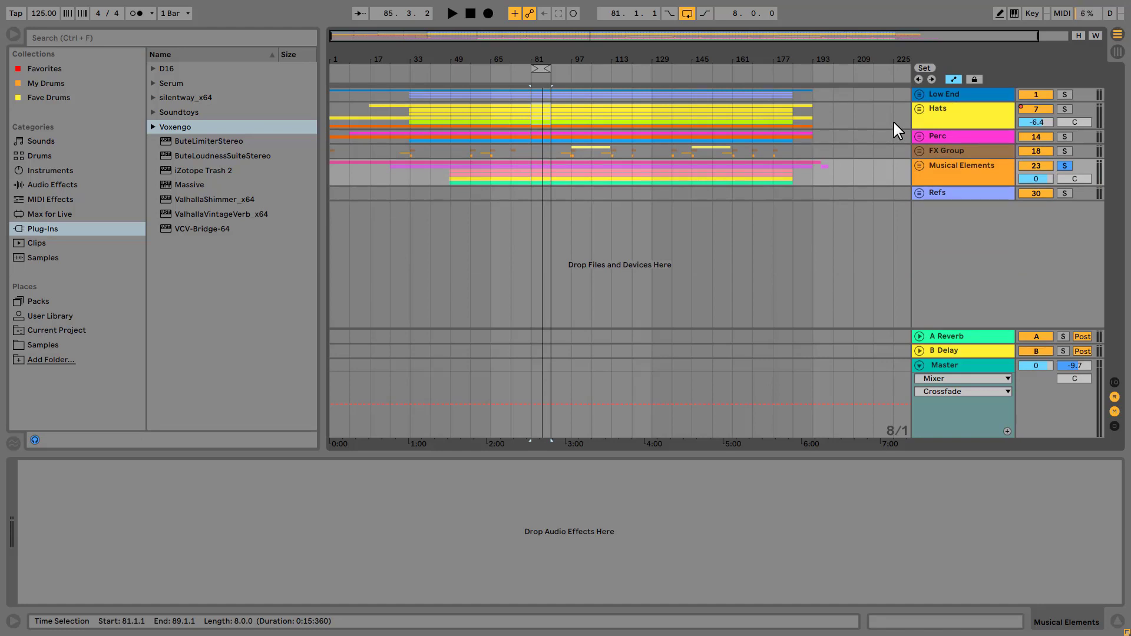
{"action": "left_click", "coordinate": [920, 108]}
{"action": "left_click", "coordinate": [957, 206]}
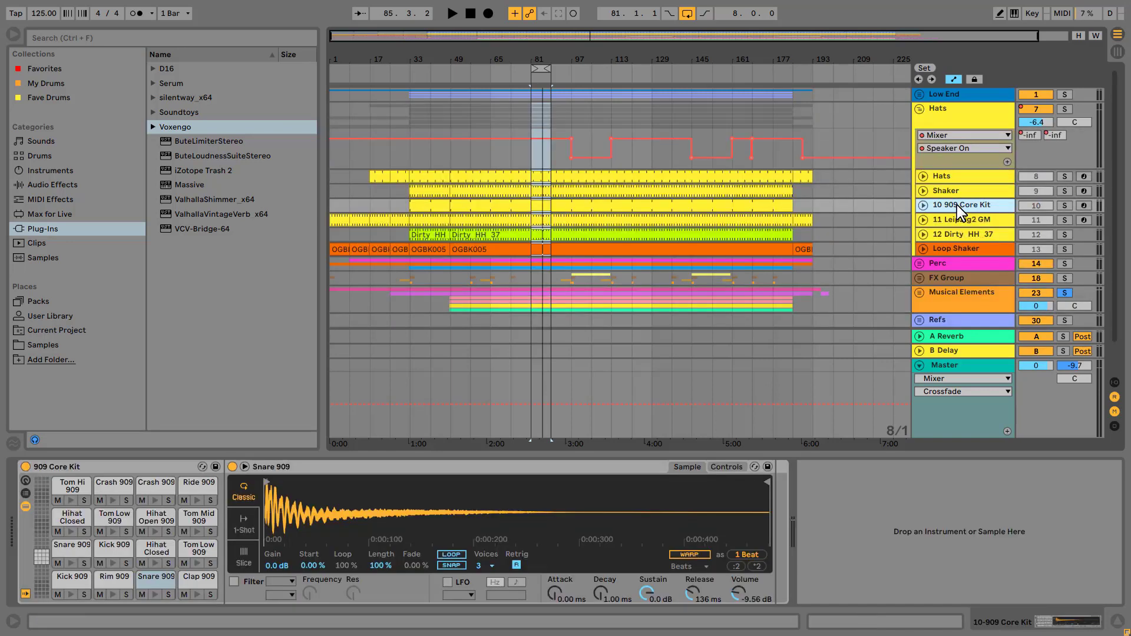
{"action": "left_click", "coordinate": [956, 232], "text": "shift"}
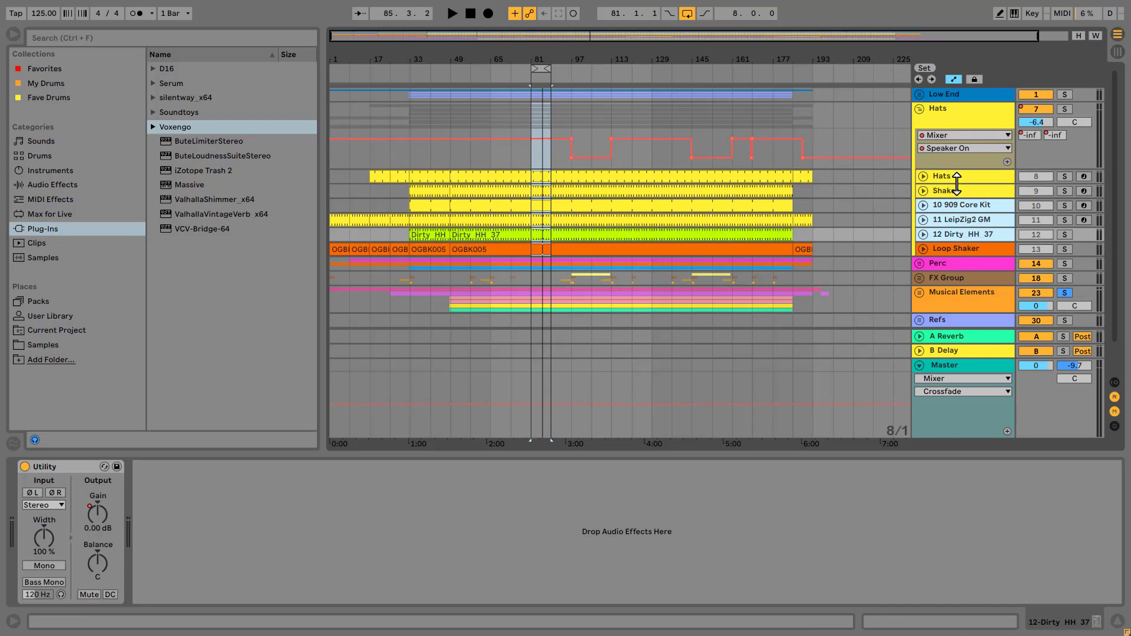
{"action": "key", "text": "ctrl+g"}
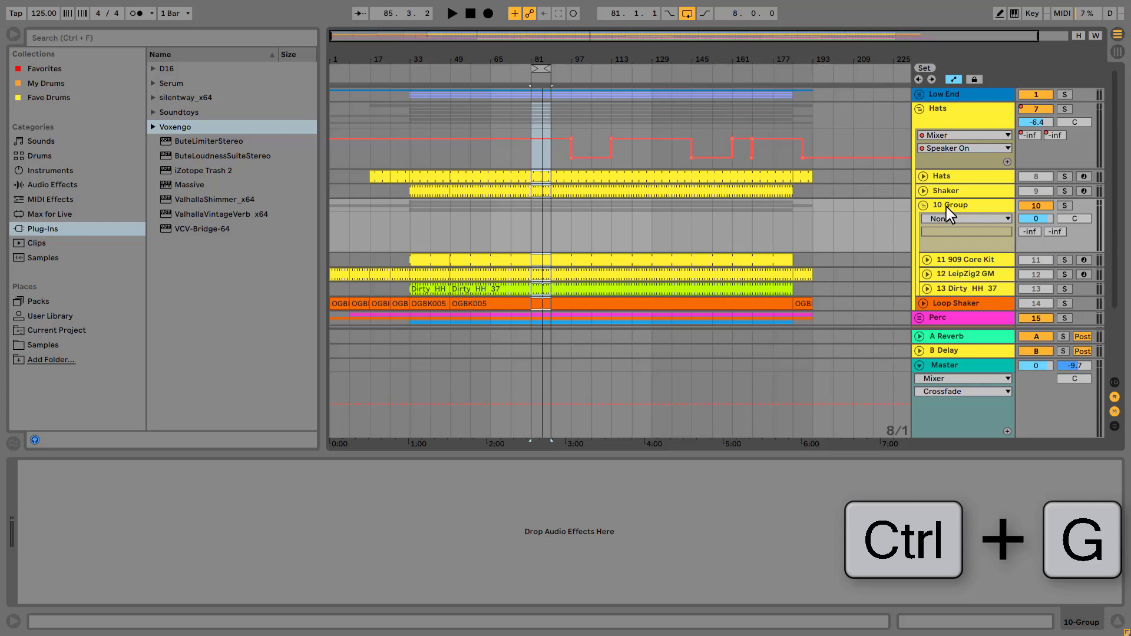
{"action": "key", "text": "ctrl+z"}
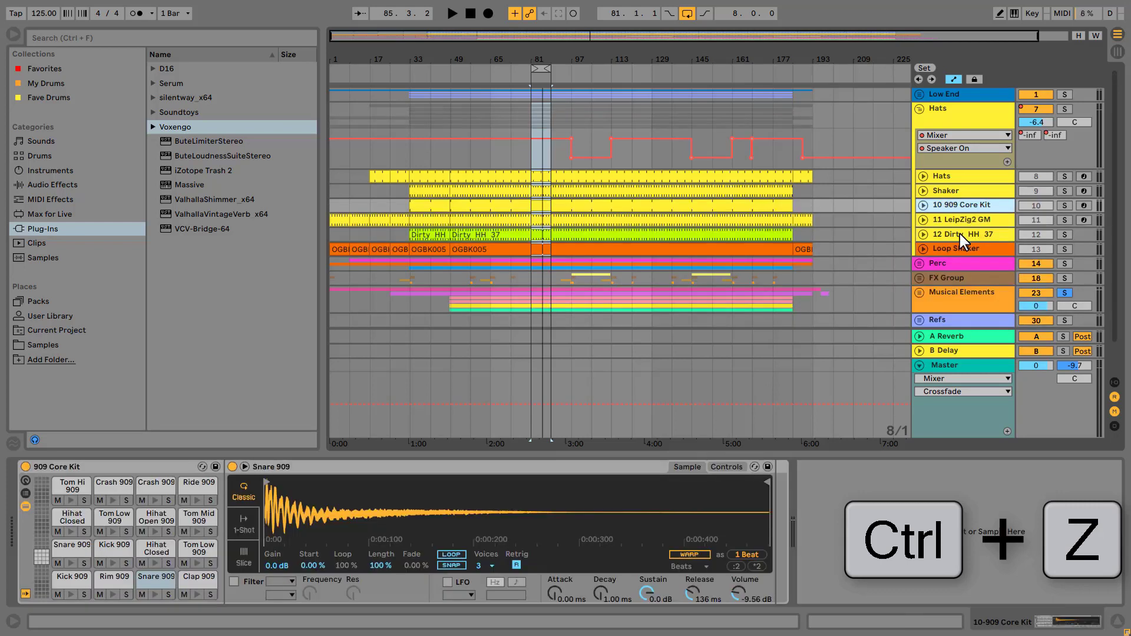
{"action": "left_click", "coordinate": [919, 109]}
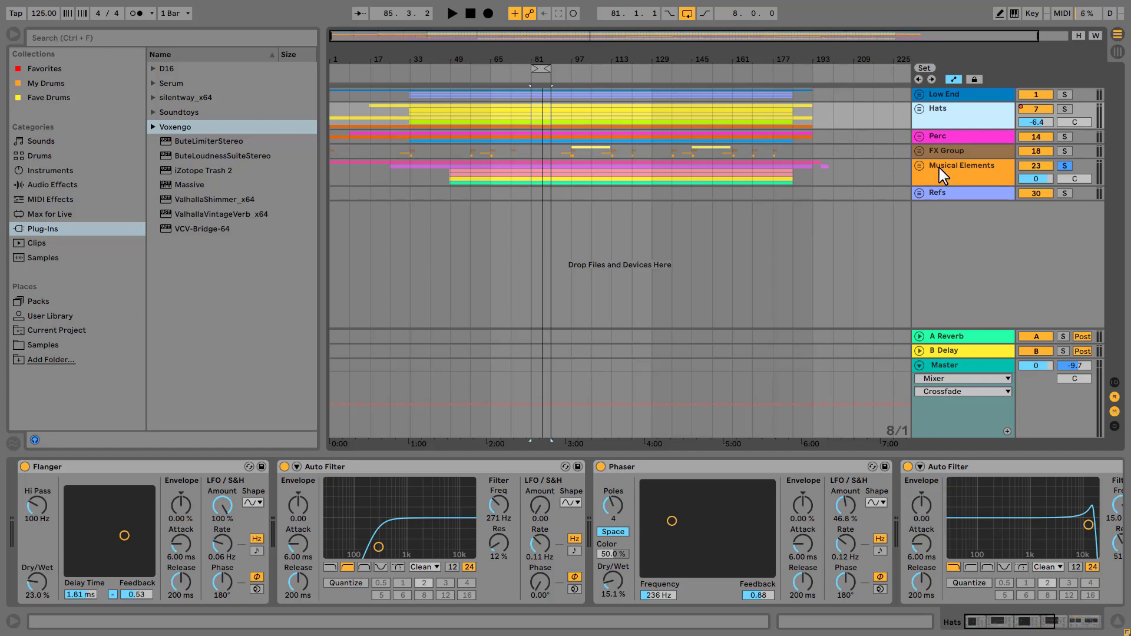
Hide the automation lanes in the arrangement and switch the set to Session View.
{"action": "key", "text": "a"}
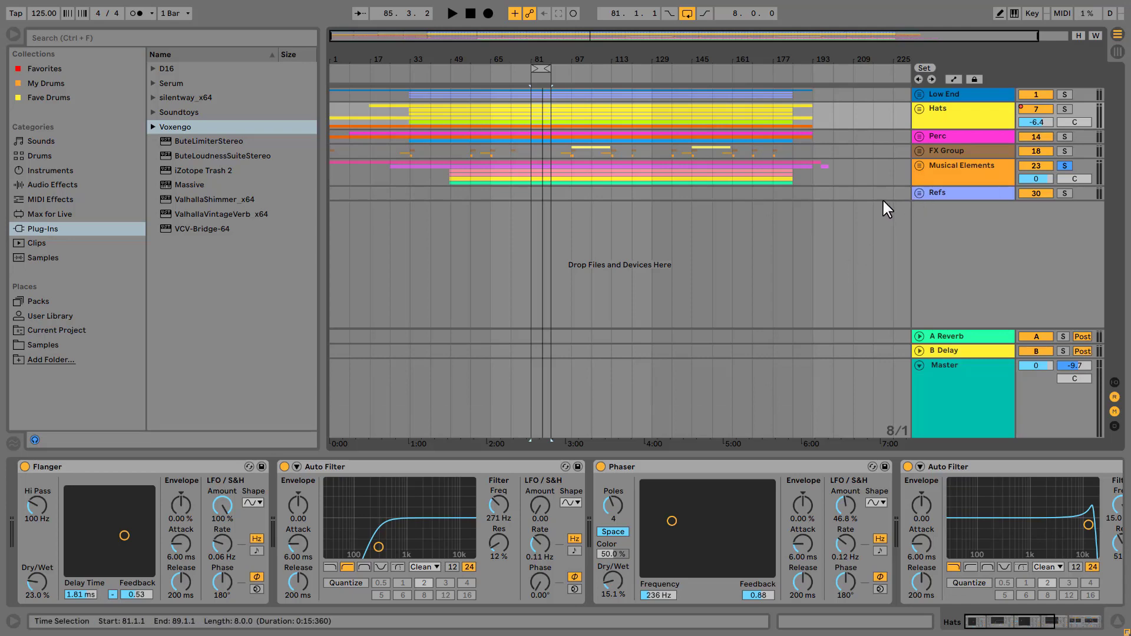
{"action": "left_click", "coordinate": [1117, 52]}
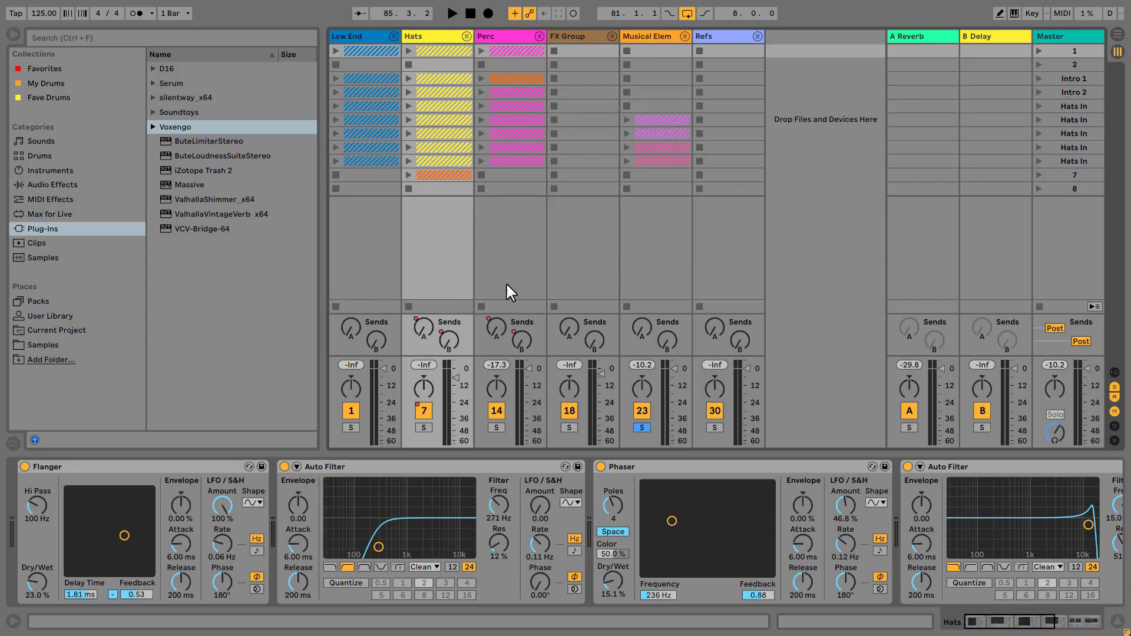
{"action": "key", "text": "Tab"}
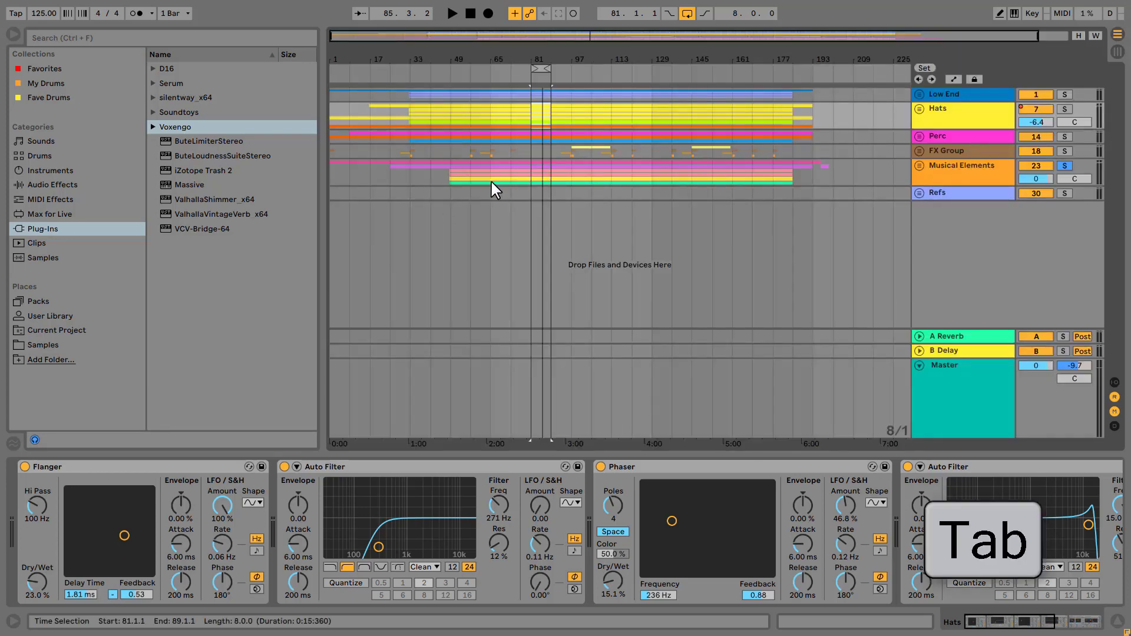
{"action": "key", "text": "Tab"}
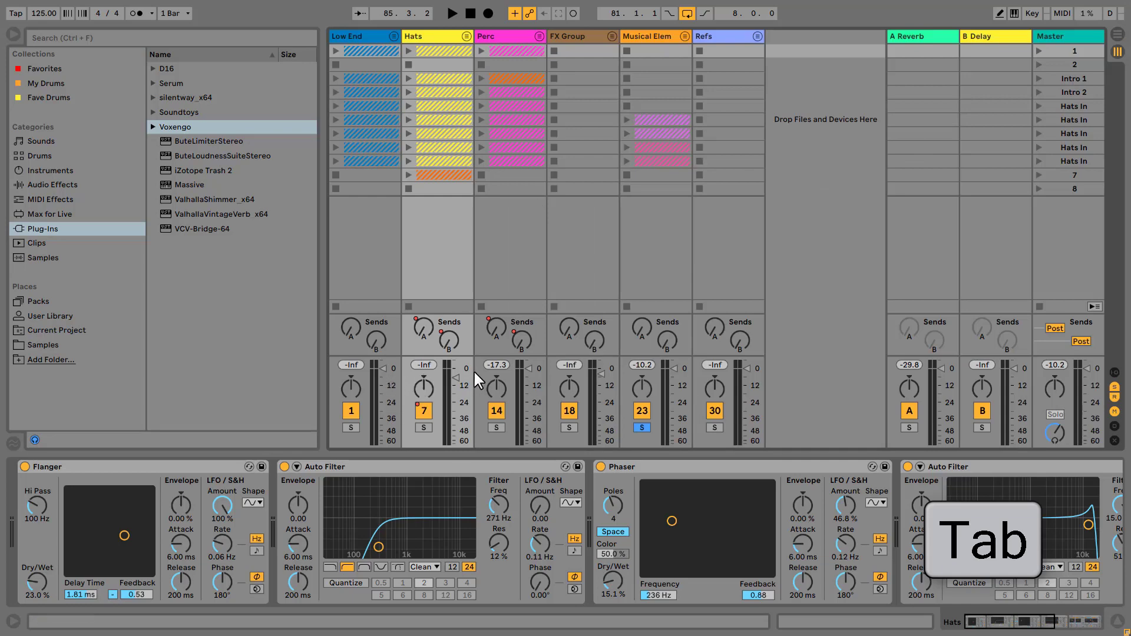
{"action": "key", "text": "Tab"}
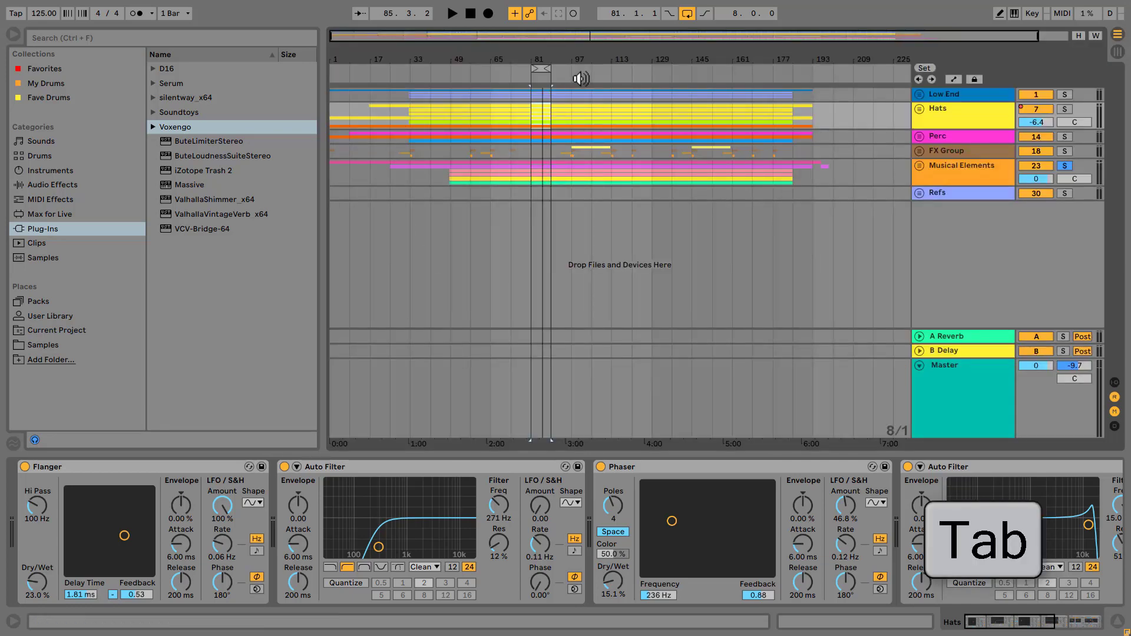
{"action": "key", "text": "Tab"}
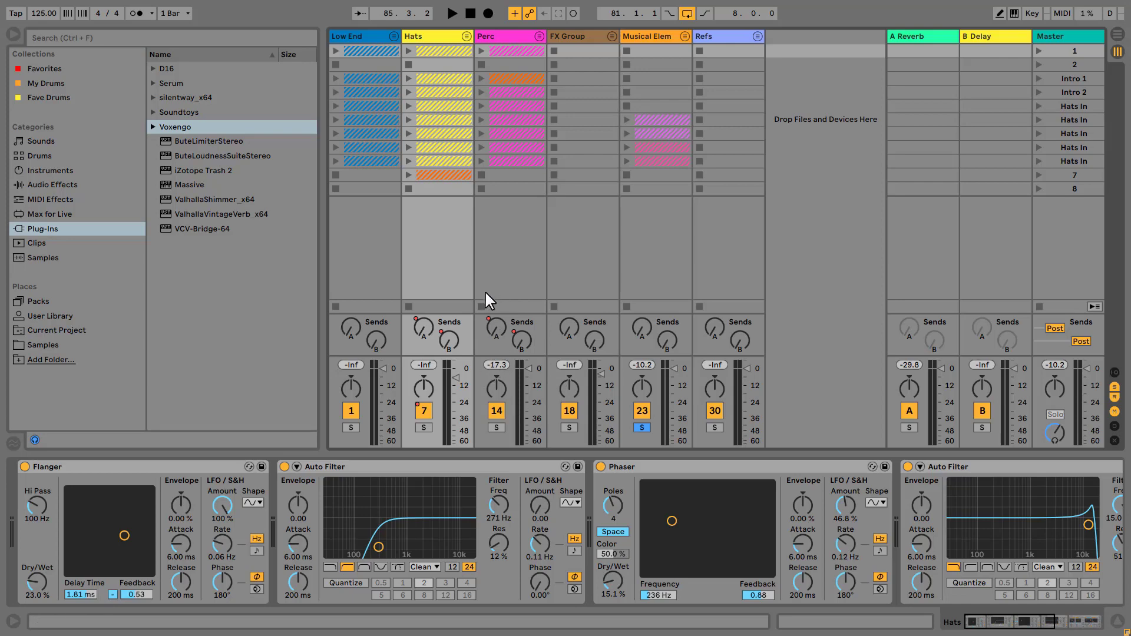
Browse the installed plug-ins, looking through the D16, Serum and silentway_x64 folders.
{"action": "left_click", "coordinate": [40, 231]}
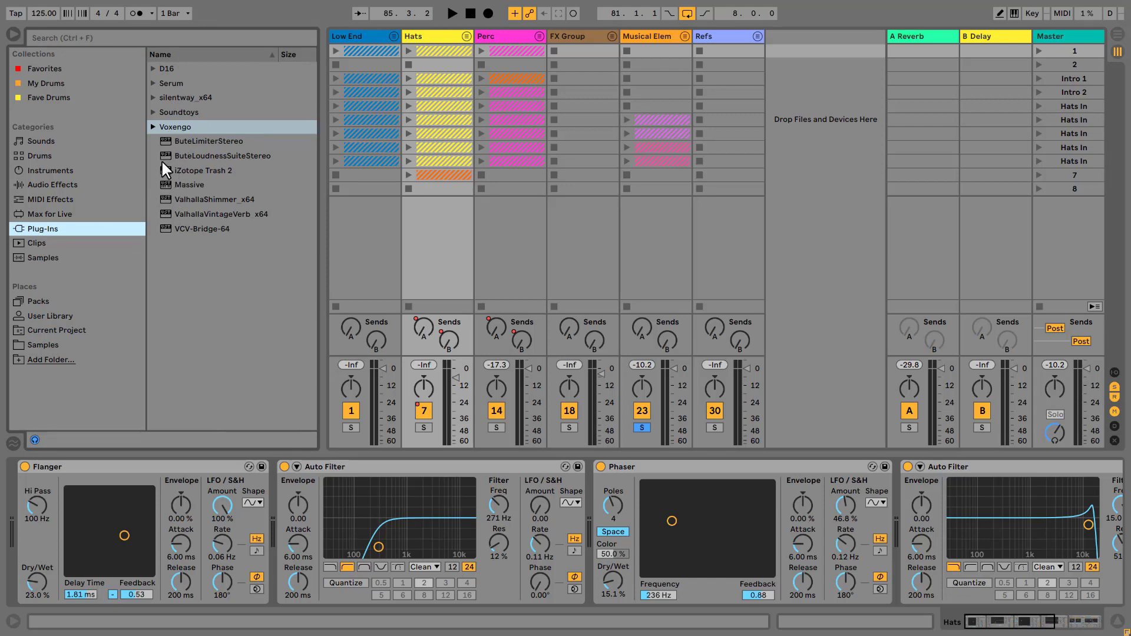
{"action": "left_click", "coordinate": [154, 69]}
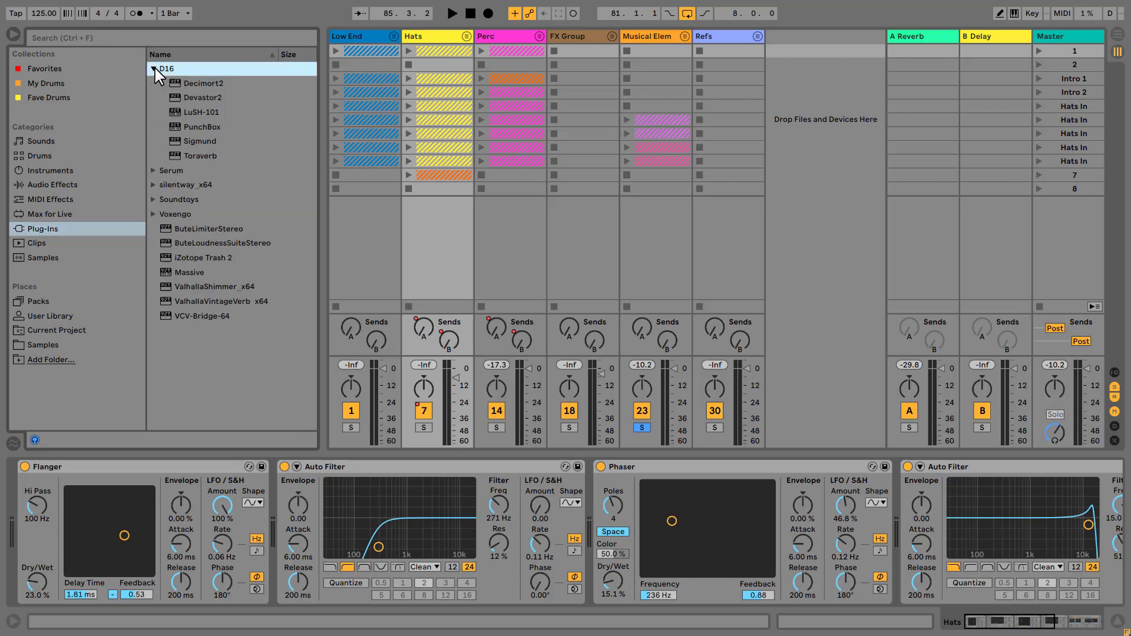
{"action": "left_click", "coordinate": [154, 69]}
{"action": "left_click", "coordinate": [154, 83]}
{"action": "left_click", "coordinate": [154, 83]}
{"action": "left_click", "coordinate": [153, 98]}
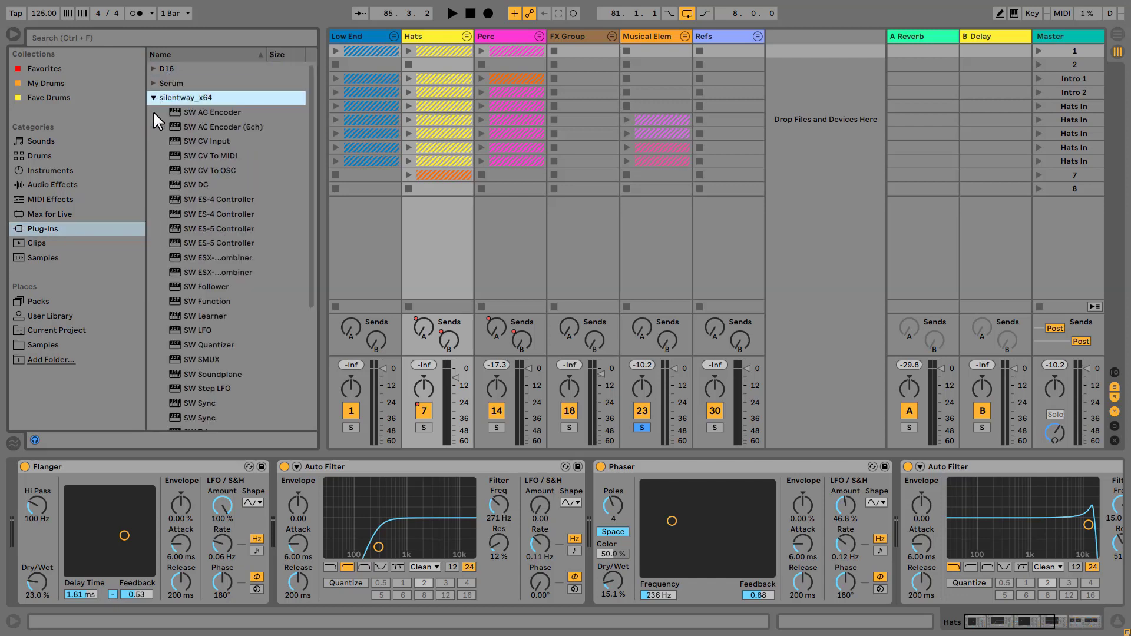
{"action": "left_click", "coordinate": [153, 97]}
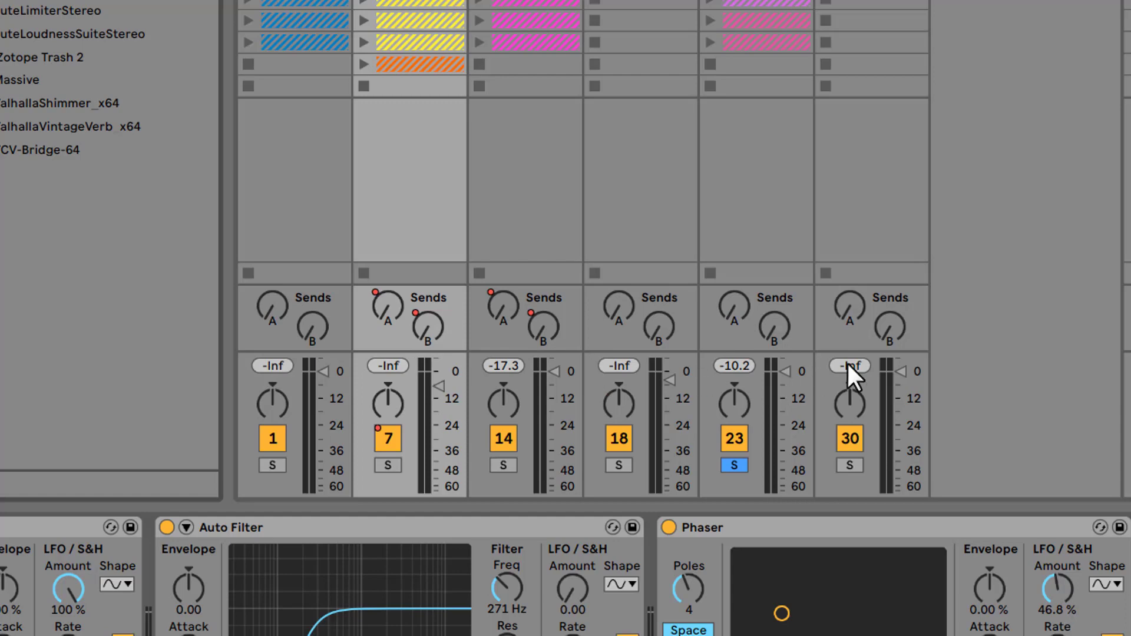
Play the looped section in Arrangement View and return to Session View.
{"action": "key", "text": "Tab"}
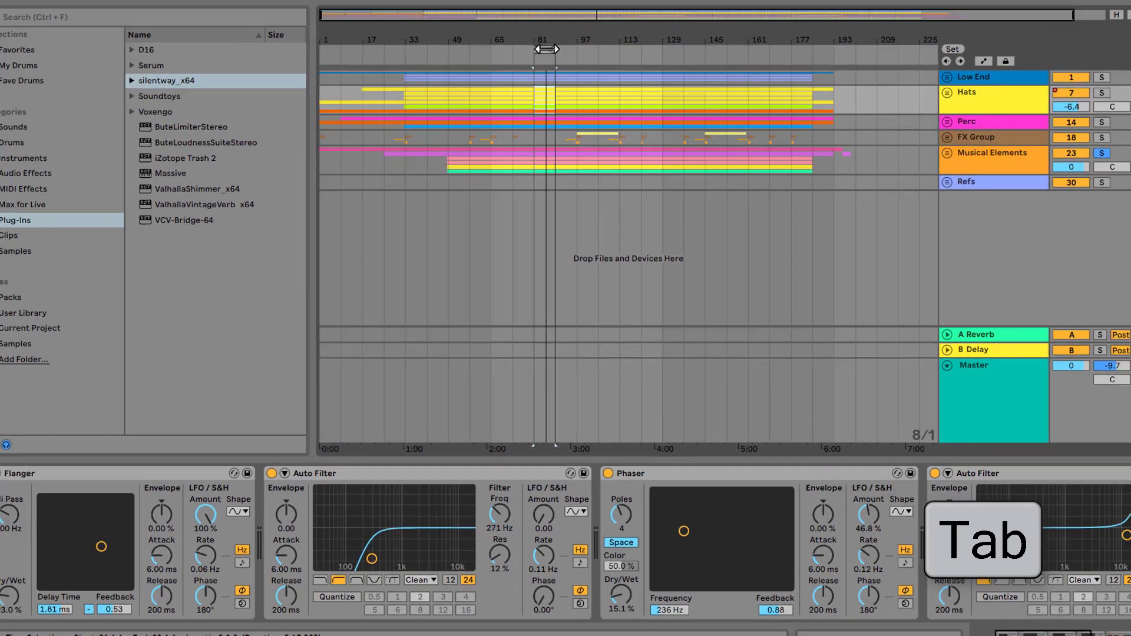
{"action": "key", "text": "space"}
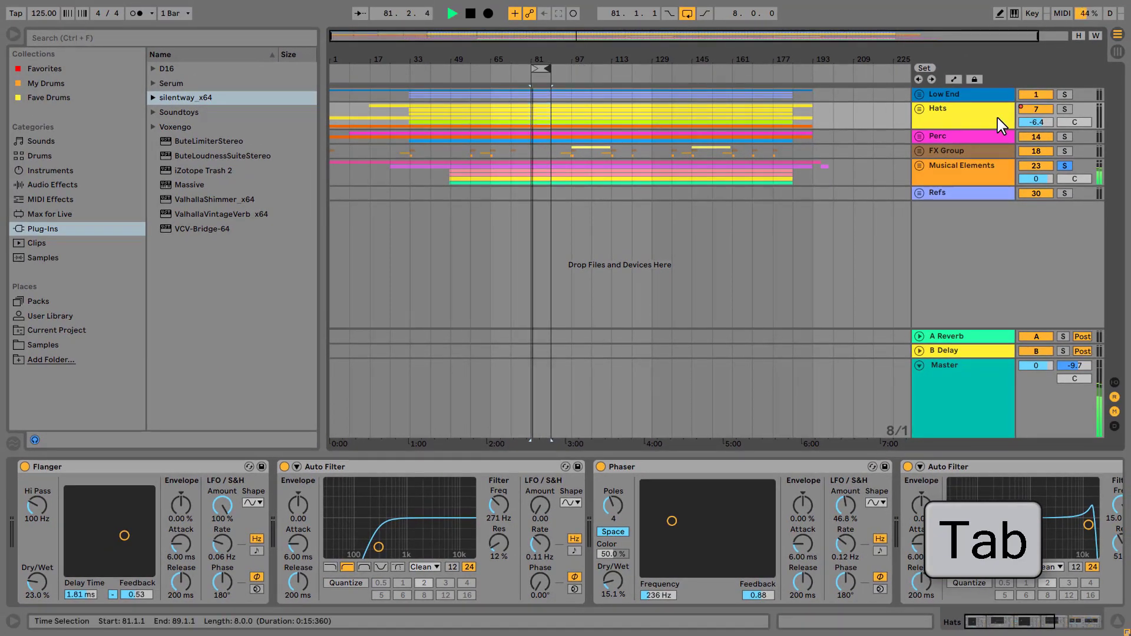
{"action": "key", "text": "Tab"}
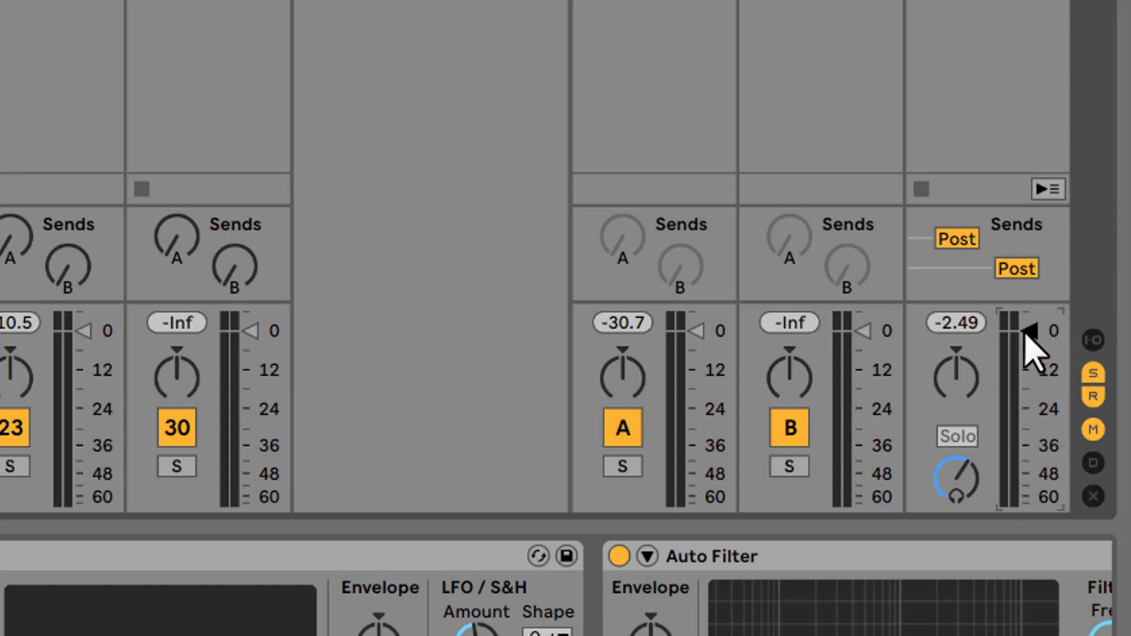
Try lowering the Master volume to about -36 dB during playback and reset it to 0 dB.
{"action": "key", "text": "space"}
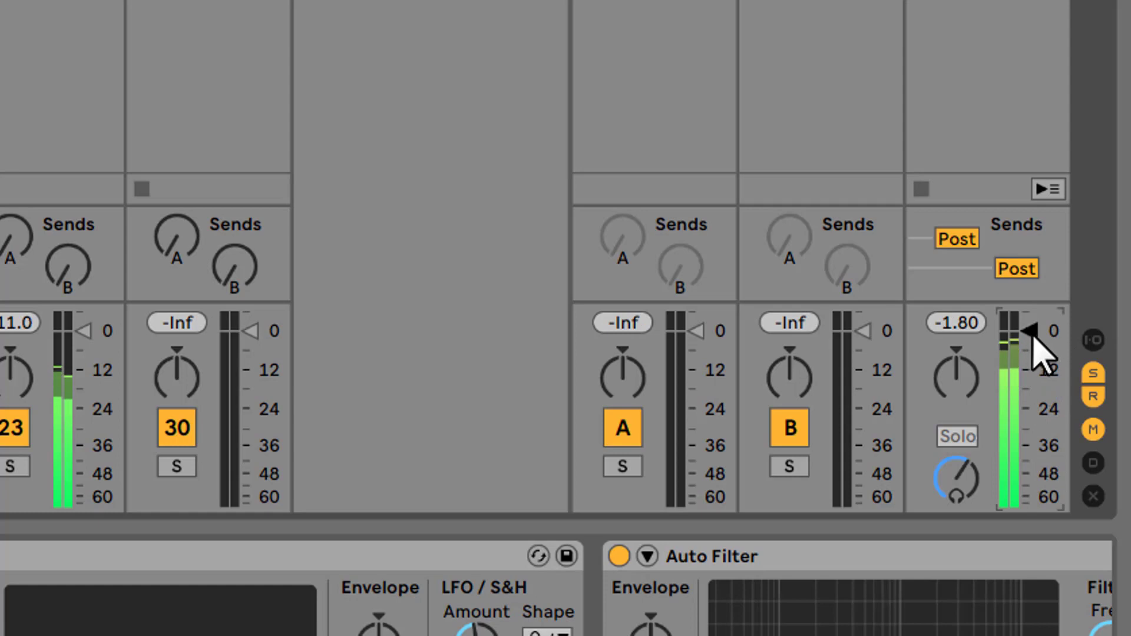
{"action": "key", "text": "Down"}
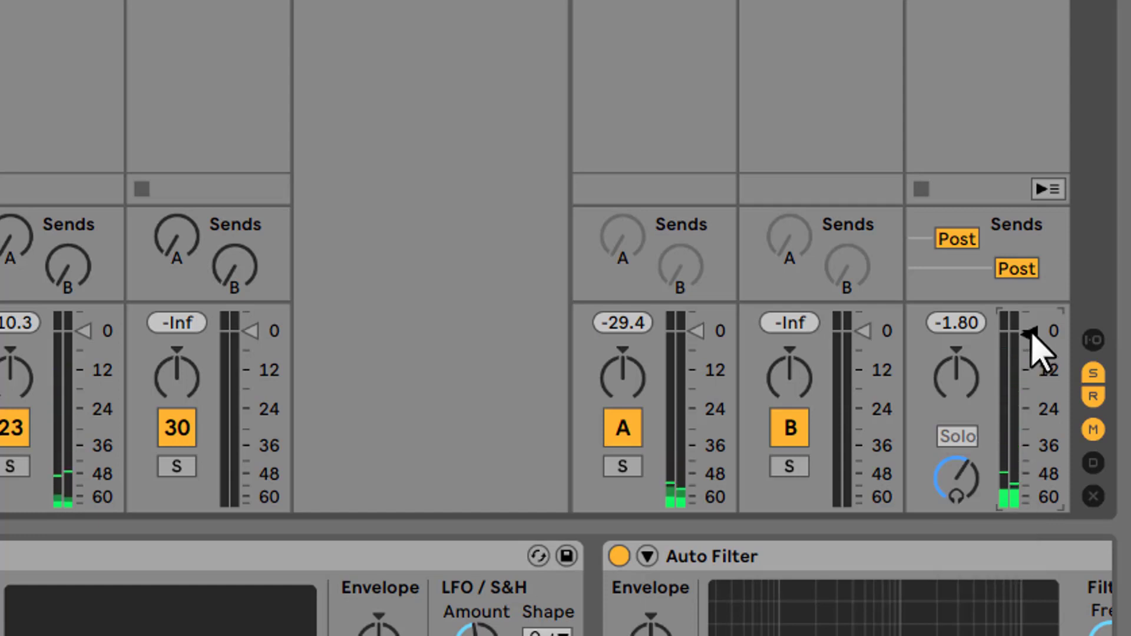
{"action": "left_click_drag", "start_coordinate": [1031, 335], "coordinate": [1033, 441]}
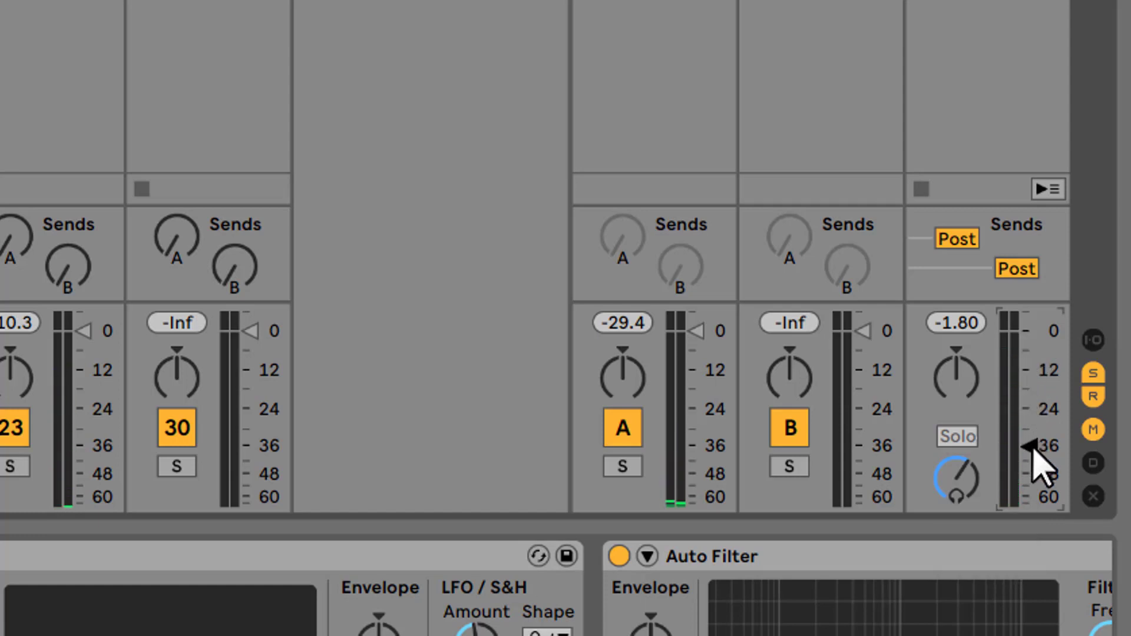
{"action": "key", "text": "Down"}
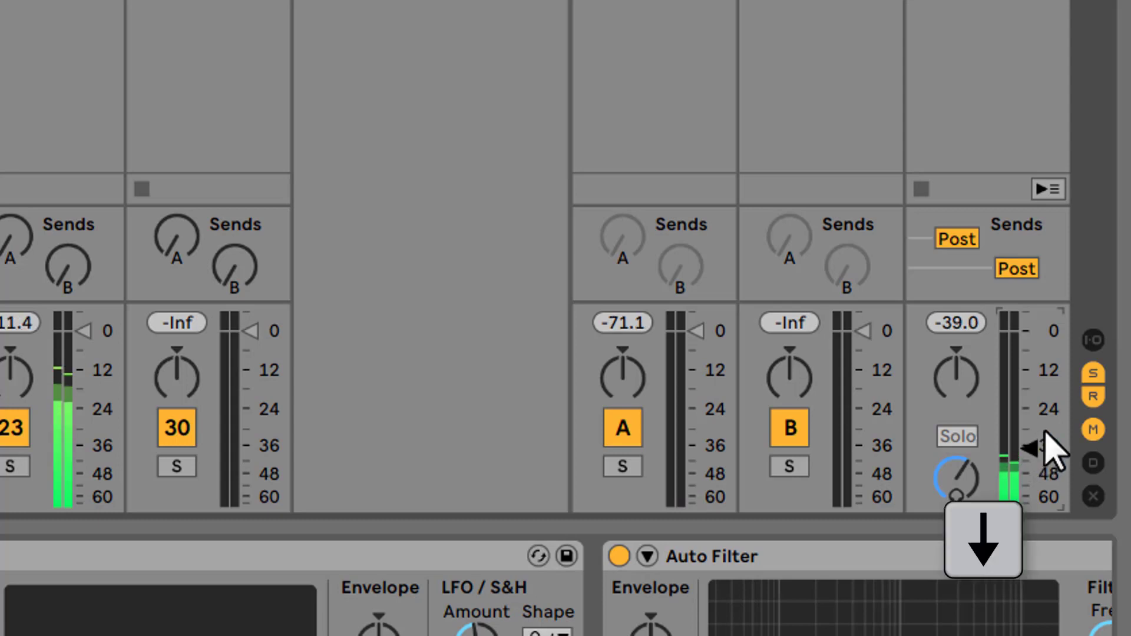
{"action": "left_click_drag", "start_coordinate": [1029, 449], "coordinate": [1028, 427]}
{"action": "key", "text": "BackSpace"}
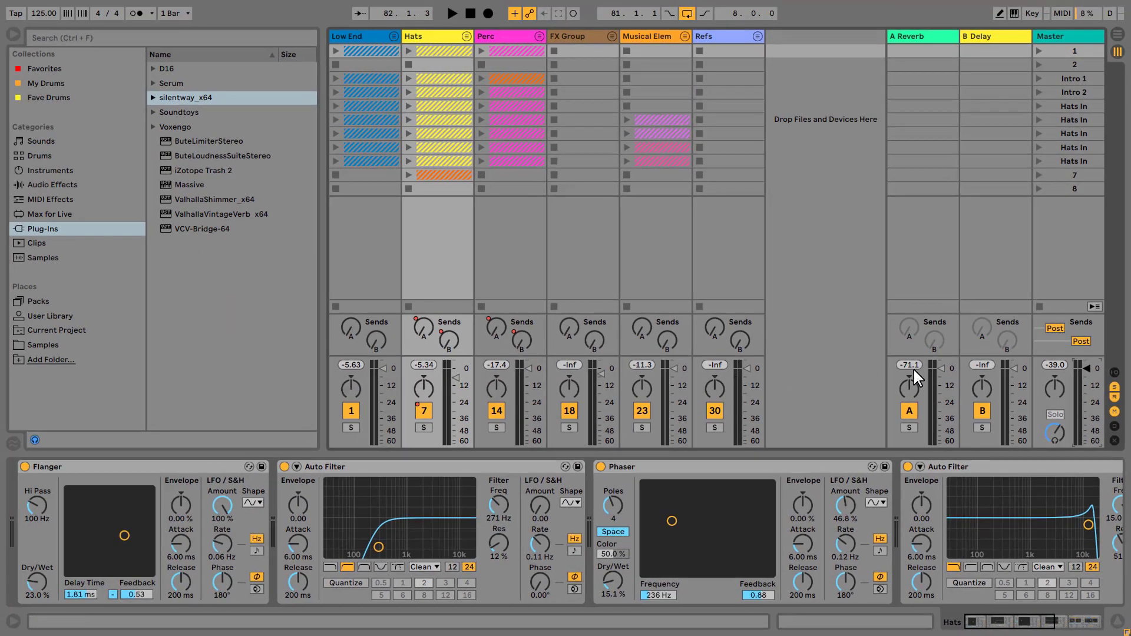
Play the set to check the Master peak level, switching to Arrangement View and back.
{"action": "key", "text": "space"}
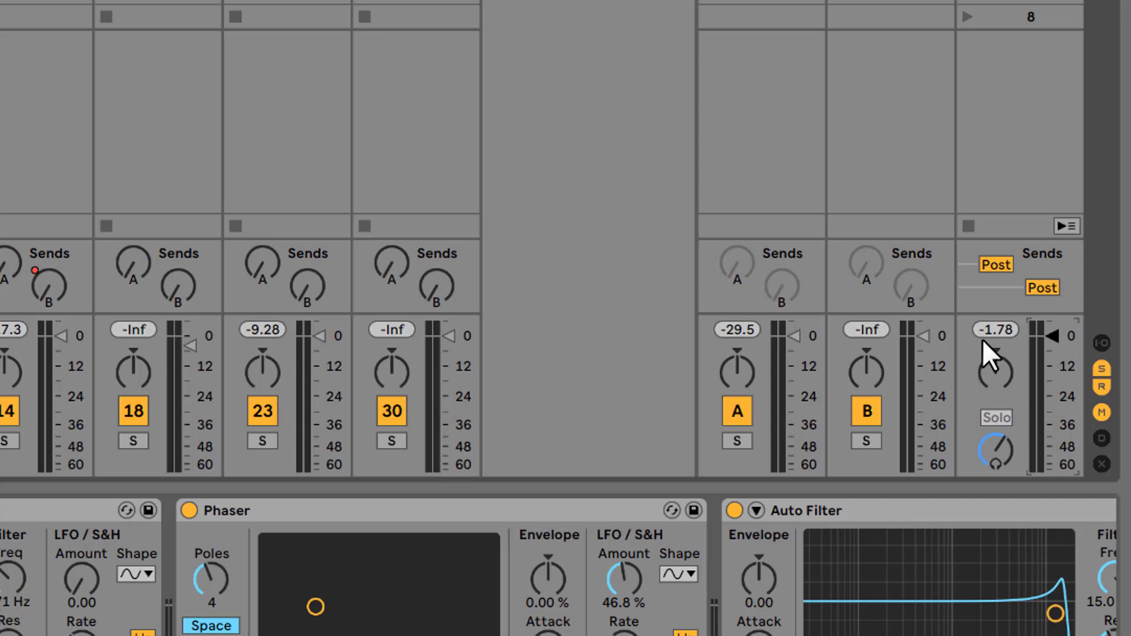
{"action": "key", "text": "Tab"}
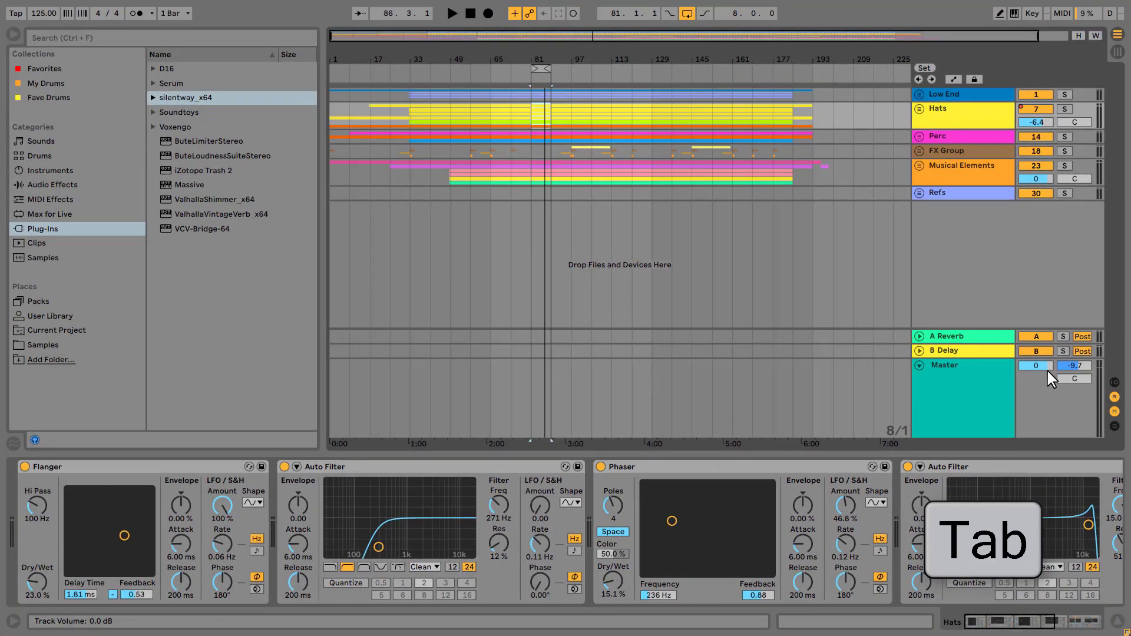
{"action": "key", "text": "Tab"}
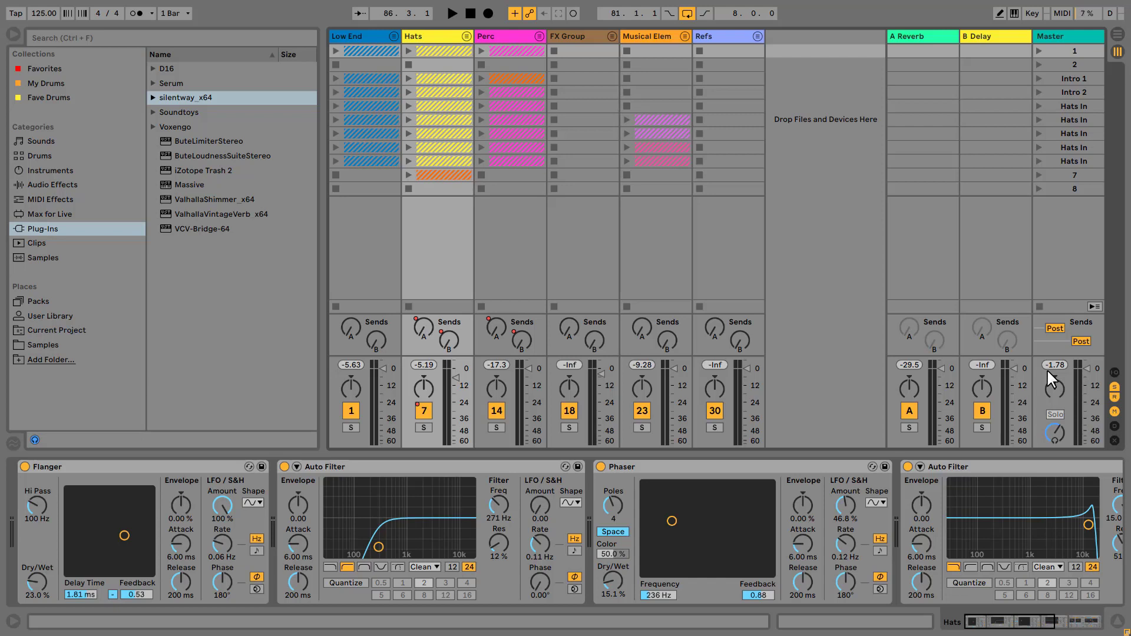
{"action": "key", "text": "space"}
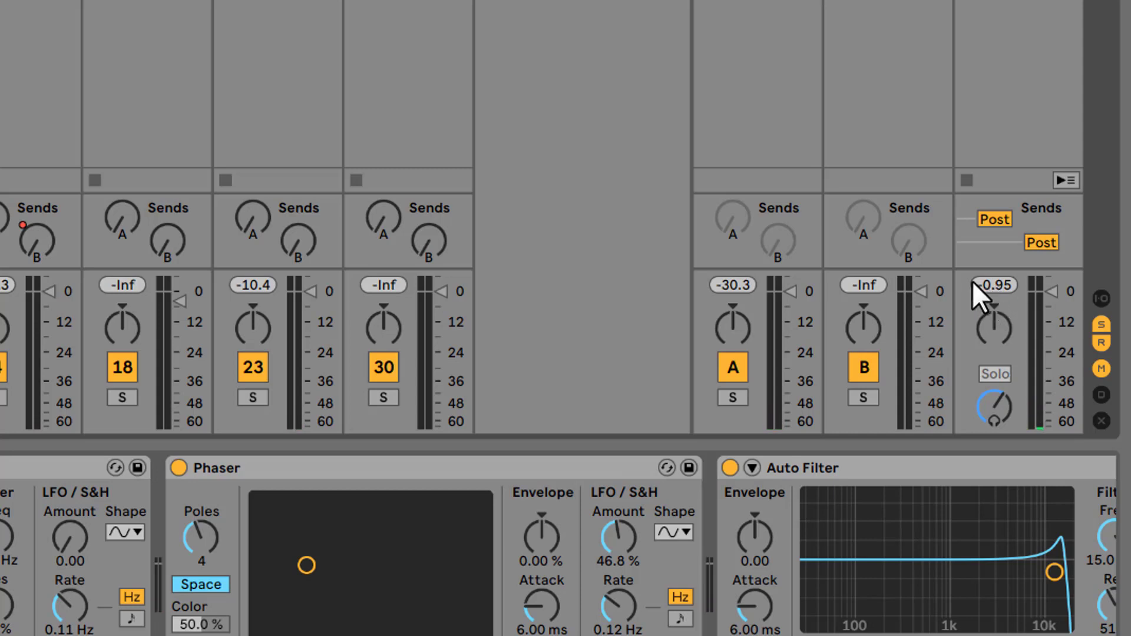
Lower the Low End, Hats, Perc, FX Group, Musical Elements and Refs group volumes by 2 dB each.
{"action": "left_click", "coordinate": [43, 331]}
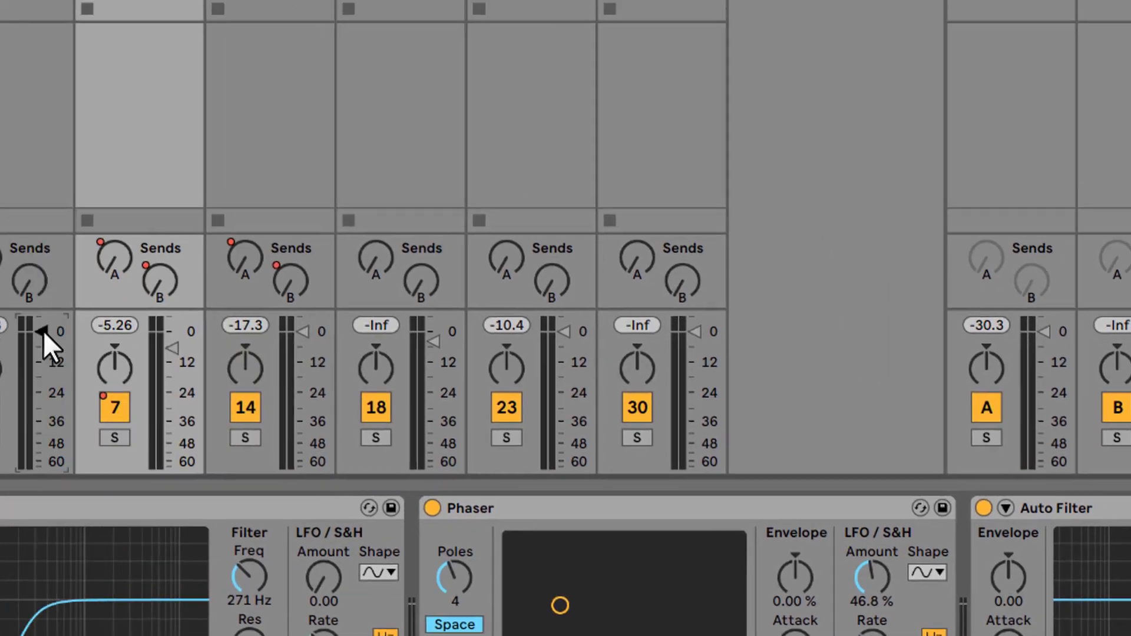
{"action": "key", "text": "Down"}
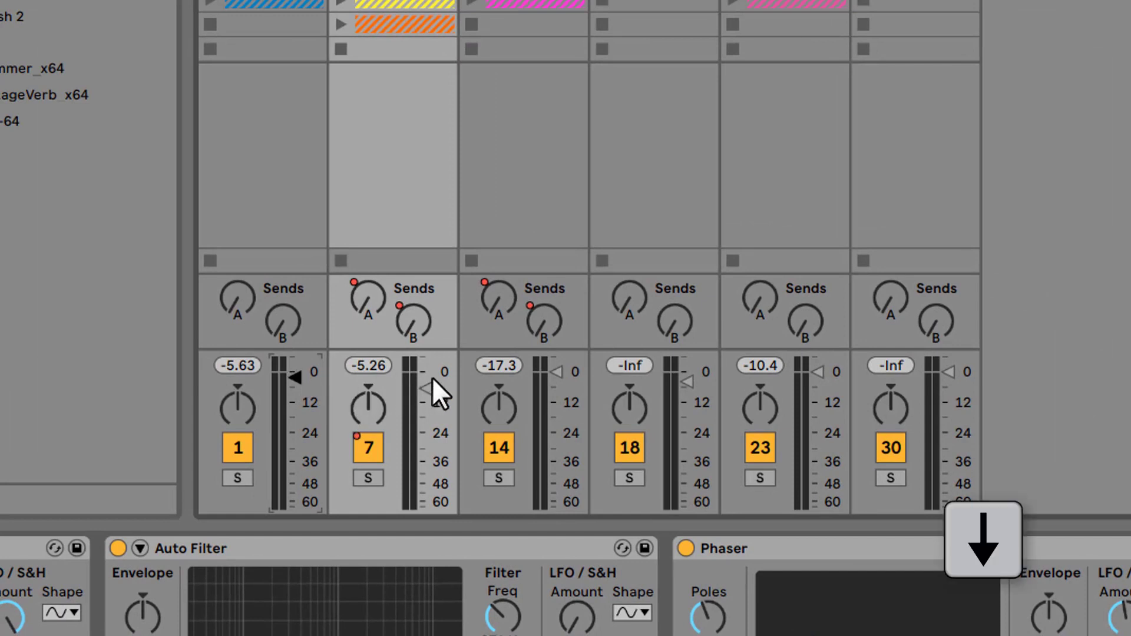
{"action": "left_click", "coordinate": [423, 389]}
{"action": "left_click", "coordinate": [557, 370]}
{"action": "left_click", "coordinate": [686, 379]}
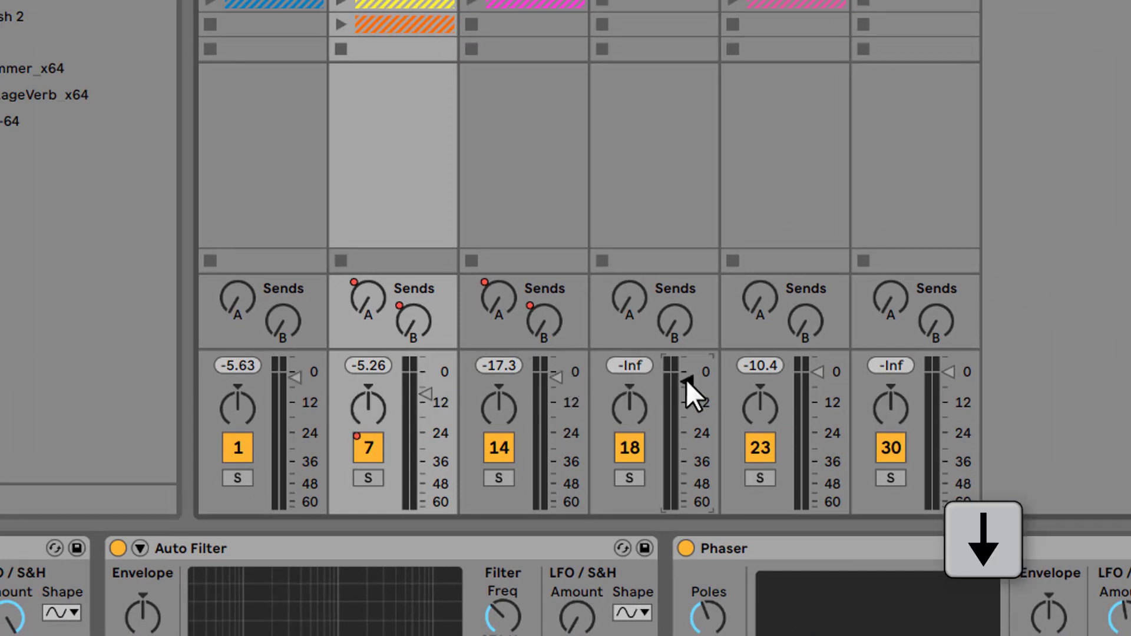
{"action": "left_click", "coordinate": [817, 372]}
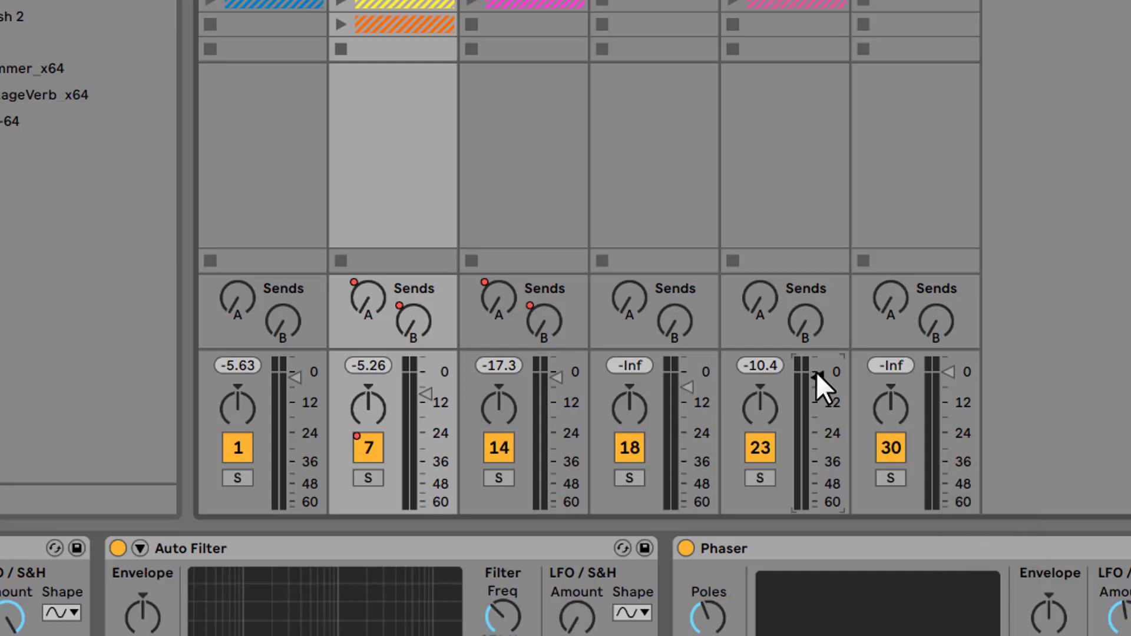
{"action": "left_click", "coordinate": [946, 372]}
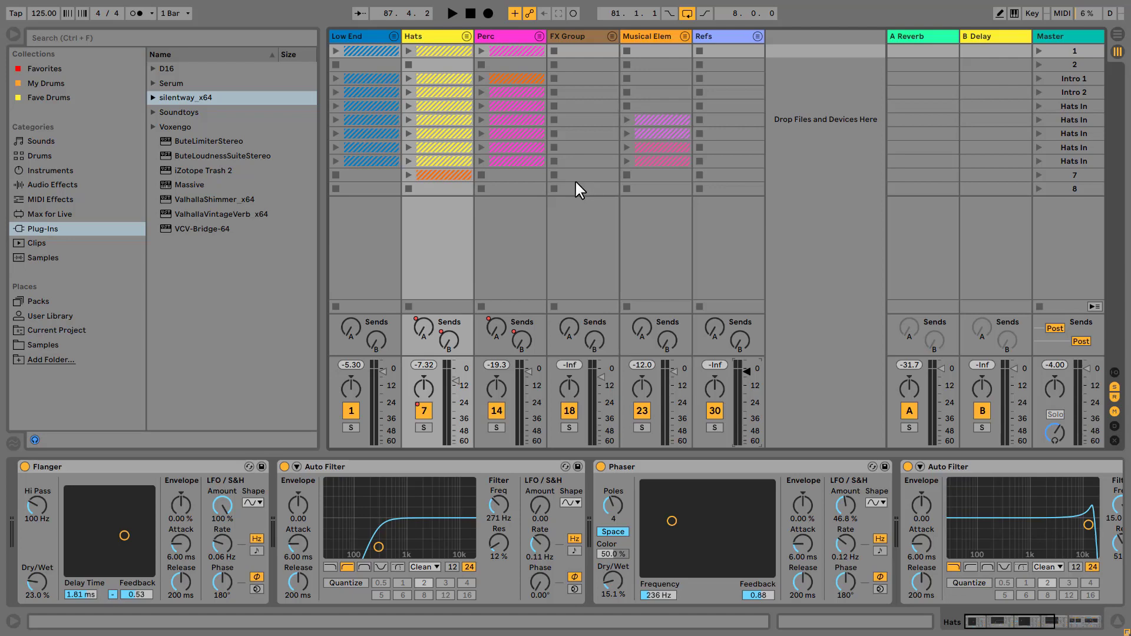
Visit Arrangement View briefly, and play the set in Session View to check the group tracks' levels.
{"action": "key", "text": "Tab"}
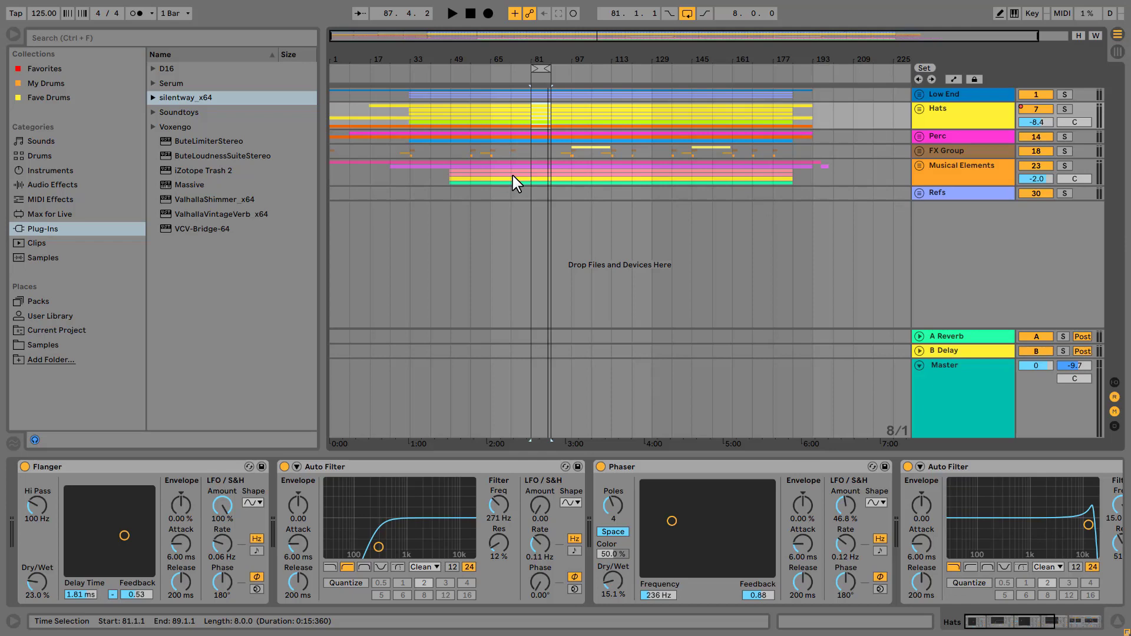
{"action": "key", "text": "Tab"}
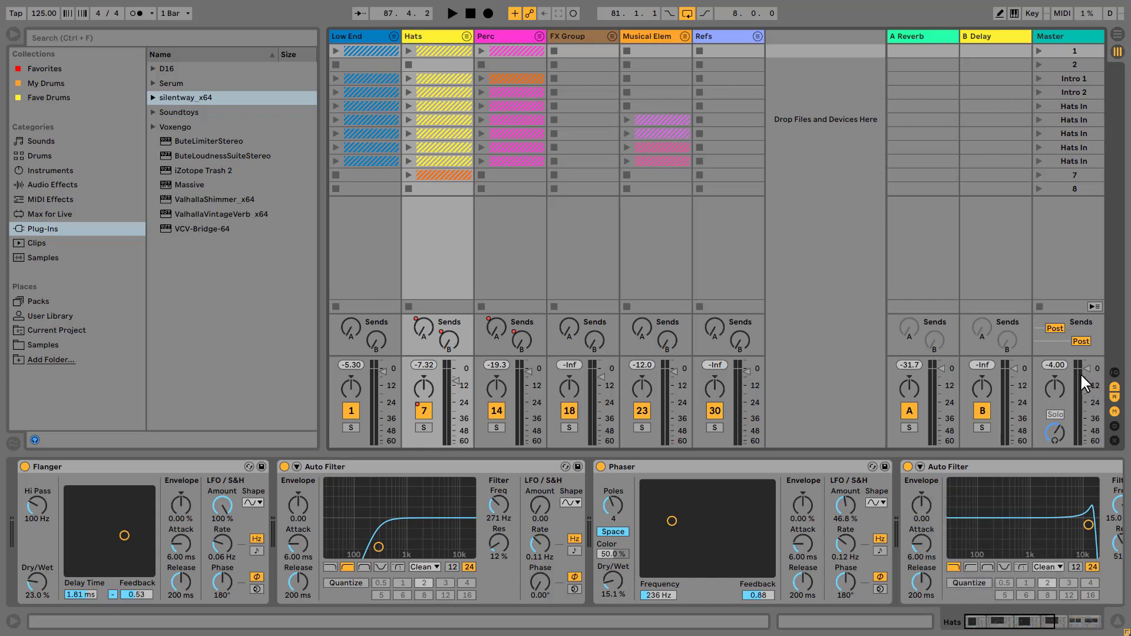
{"action": "key", "text": "space"}
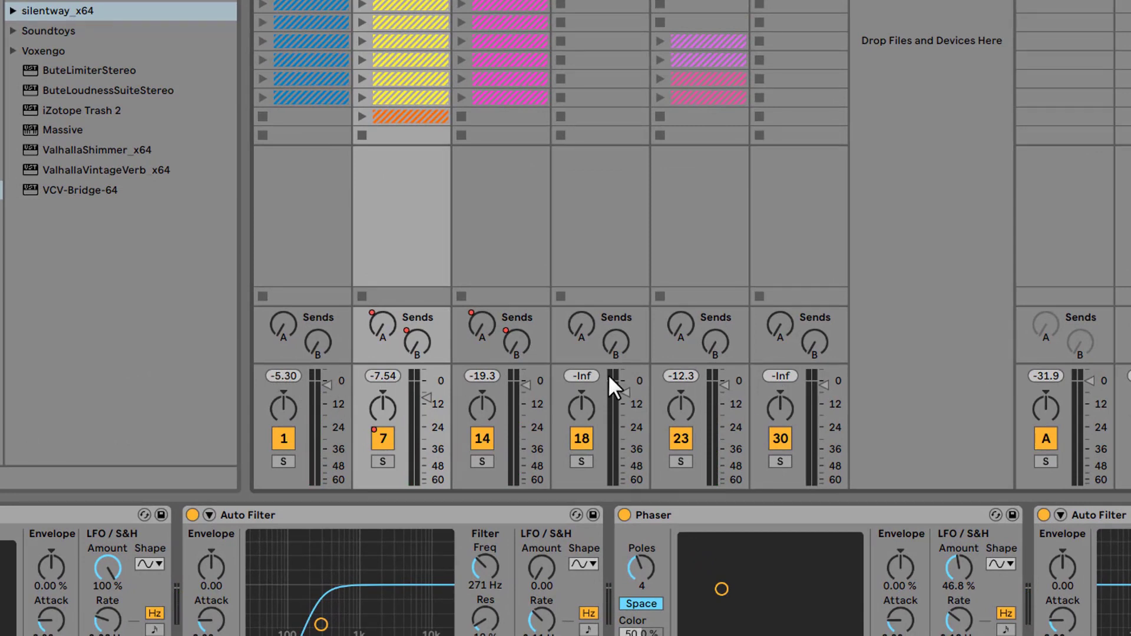
{"action": "left_click", "coordinate": [362, 375]}
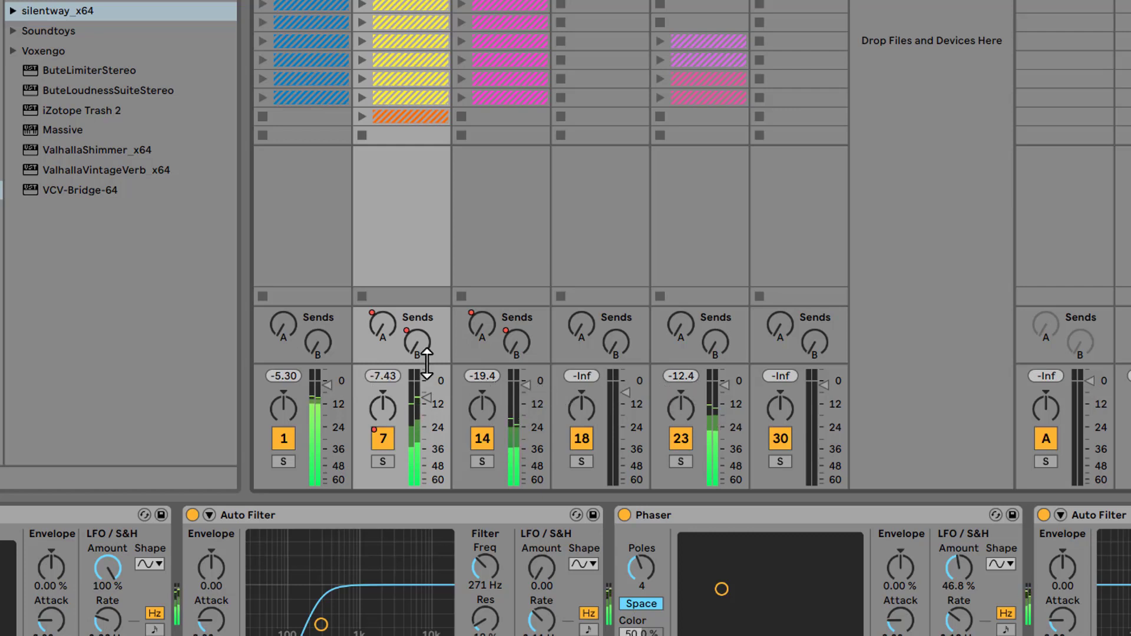
Try pulling down the Low End group's volume during playback and undo the change.
{"action": "left_click_drag", "start_coordinate": [323, 386], "coordinate": [320, 436]}
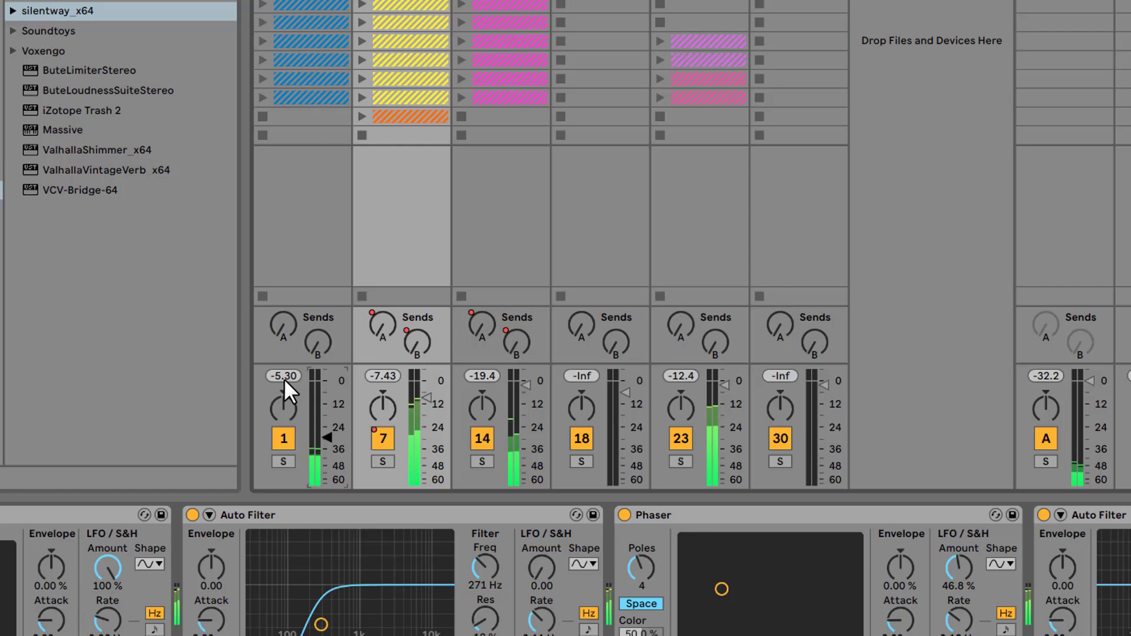
{"action": "key", "text": "ctrl+x"}
{"action": "key", "text": "ctrl+z"}
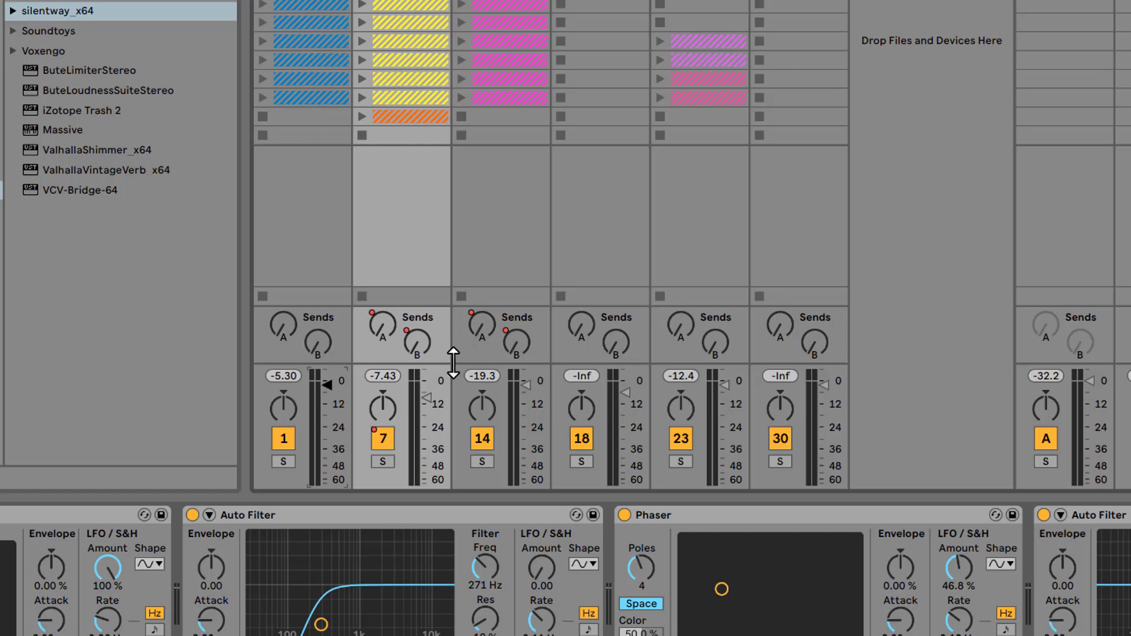
Enlarge the mixer to show numeric track volumes, and try setting the Low End volume to -5.8 dB before undoing it.
{"action": "left_click_drag", "start_coordinate": [448, 361], "coordinate": [448, 281]}
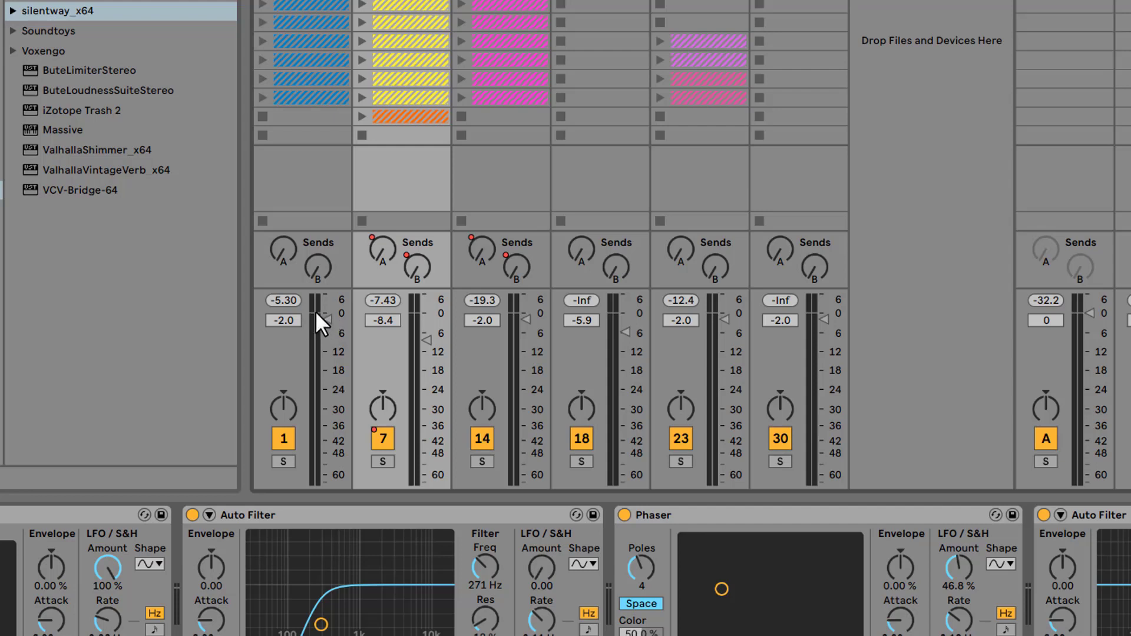
{"action": "key", "text": "space"}
{"action": "key", "text": "space"}
{"action": "left_click_drag", "start_coordinate": [327, 317], "coordinate": [326, 330]}
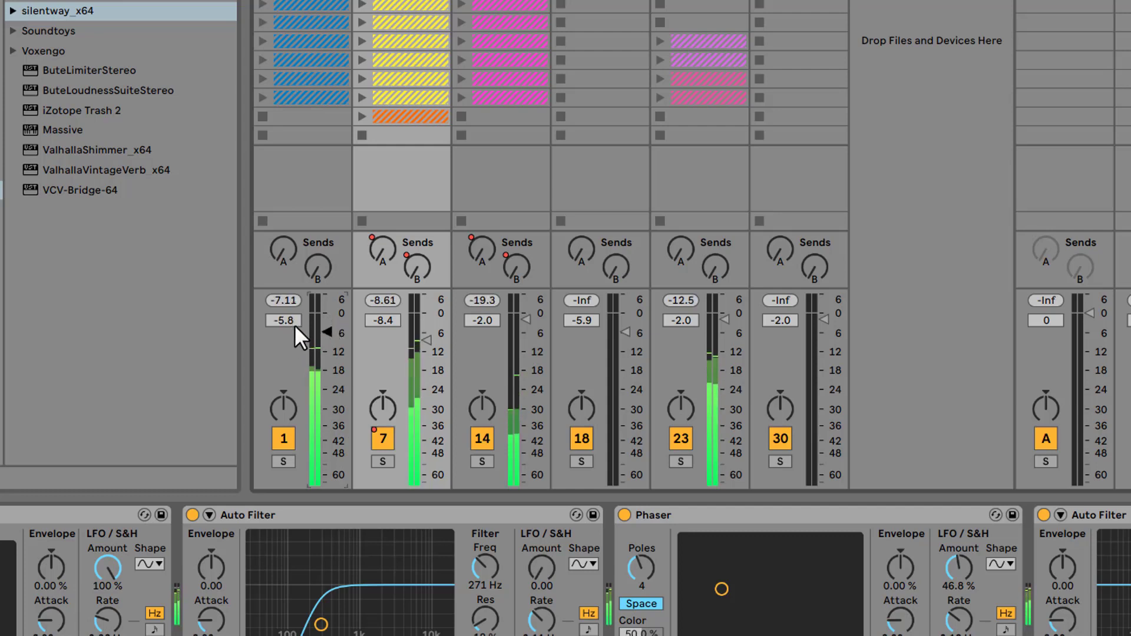
{"action": "key", "text": "ctrl+z"}
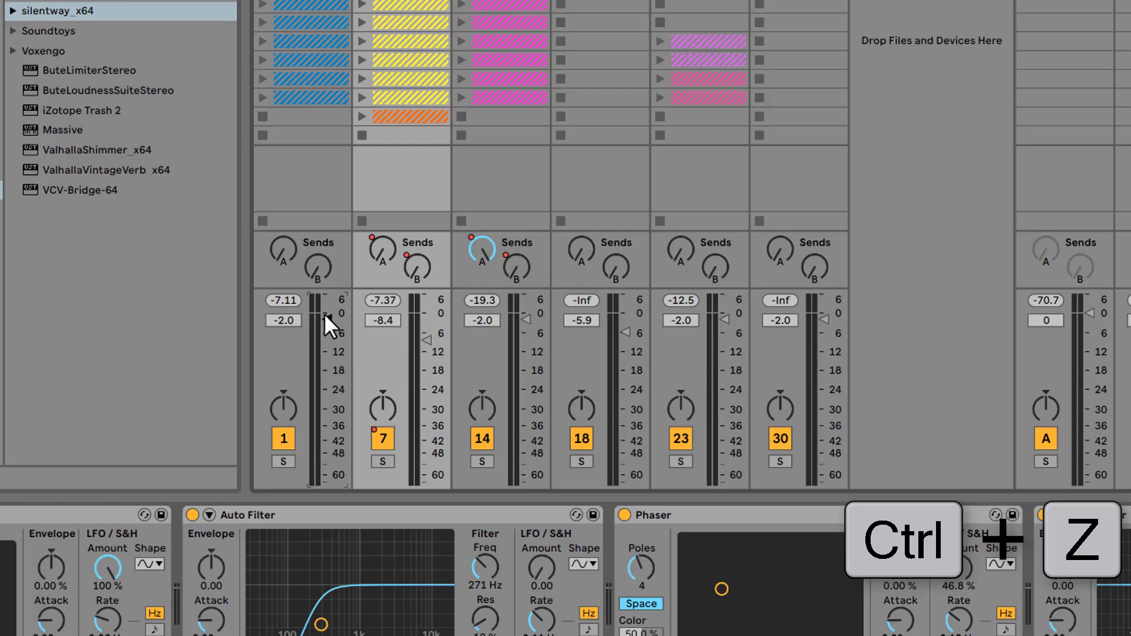
Enlarge the mixer meters further and hide the sends section and the return tracks.
{"action": "left_click_drag", "start_coordinate": [447, 290], "coordinate": [449, 259]}
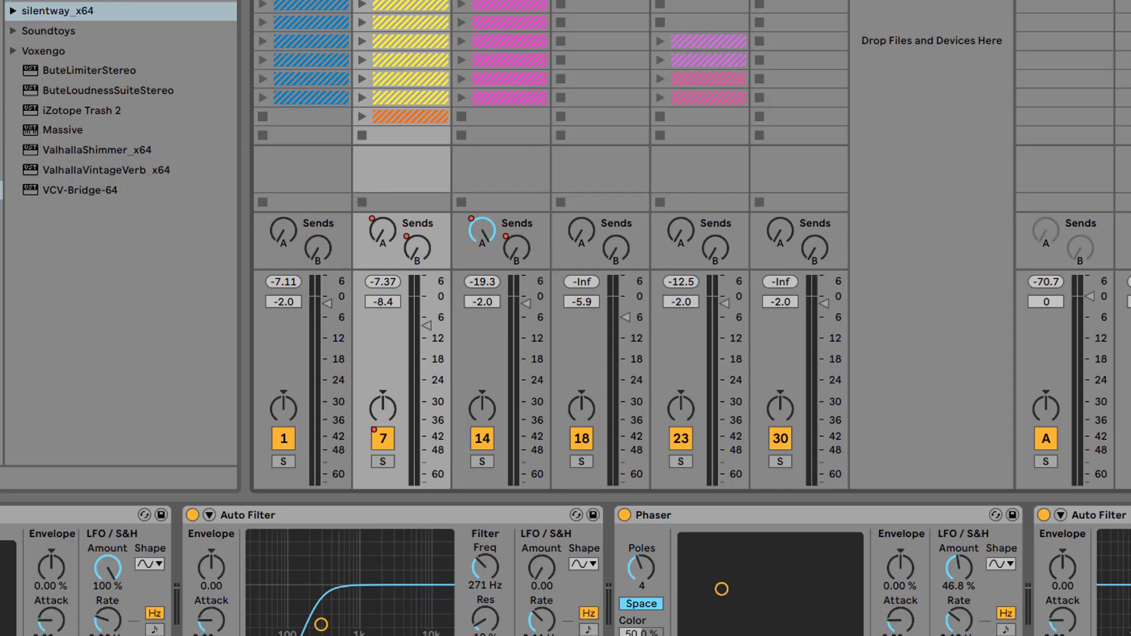
{"action": "key", "text": "ctrl+alt+s"}
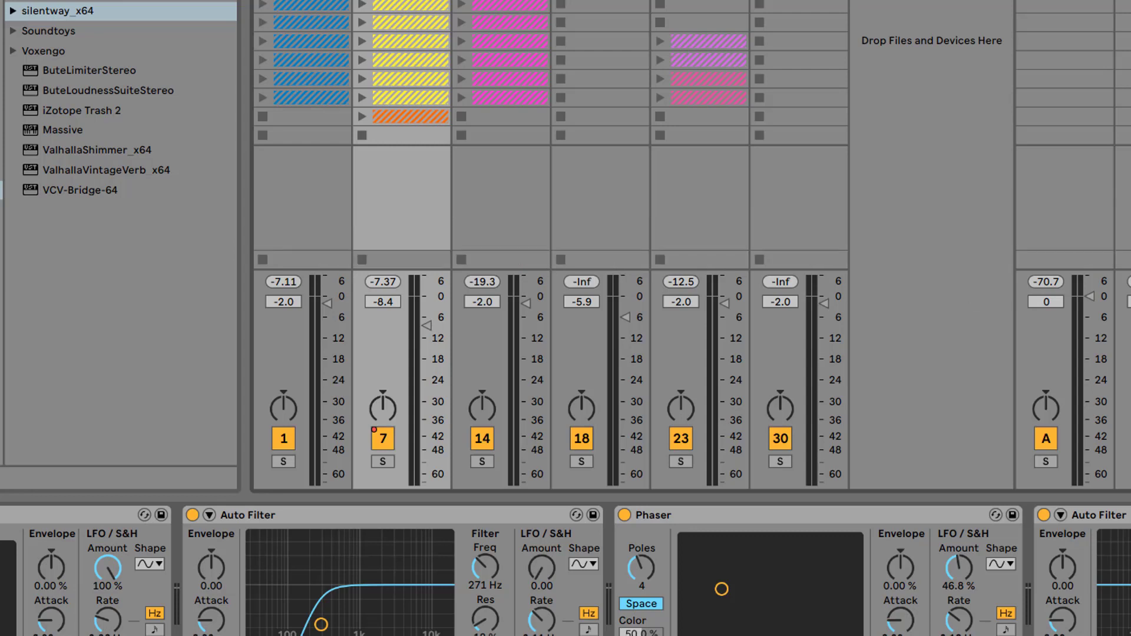
{"action": "key", "text": "ctrl+alt+r"}
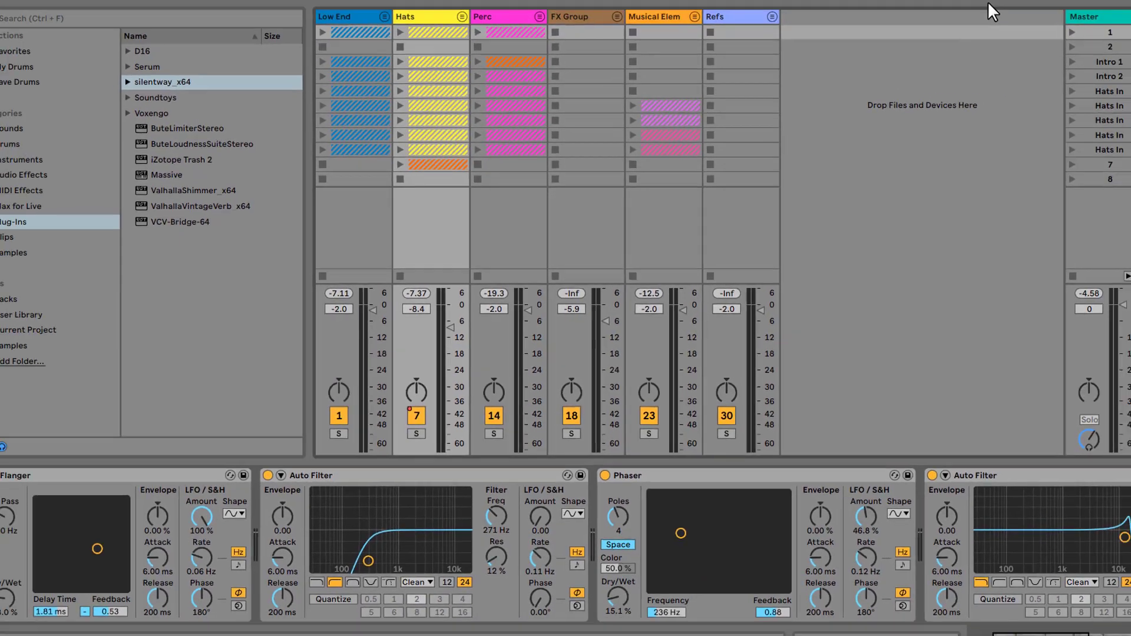
Add the Spectrum audio effect to the Master track.
{"action": "left_click", "coordinate": [1093, 16]}
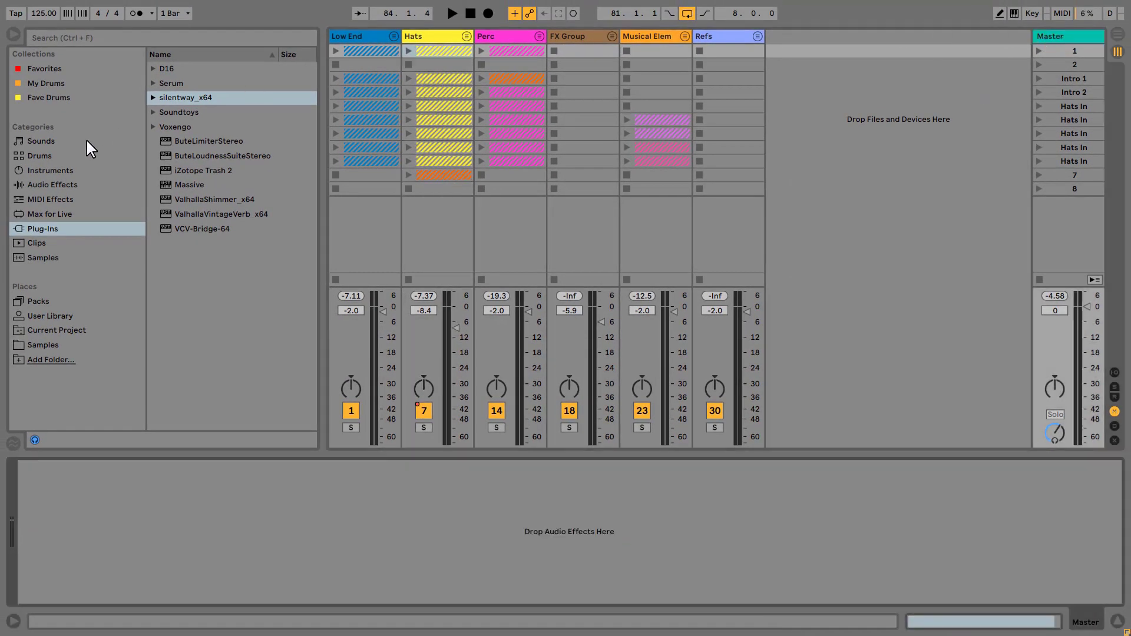
{"action": "left_click", "coordinate": [36, 185]}
{"action": "scroll", "coordinate": [277, 275], "scroll_direction": "down", "scroll_amount": 6}
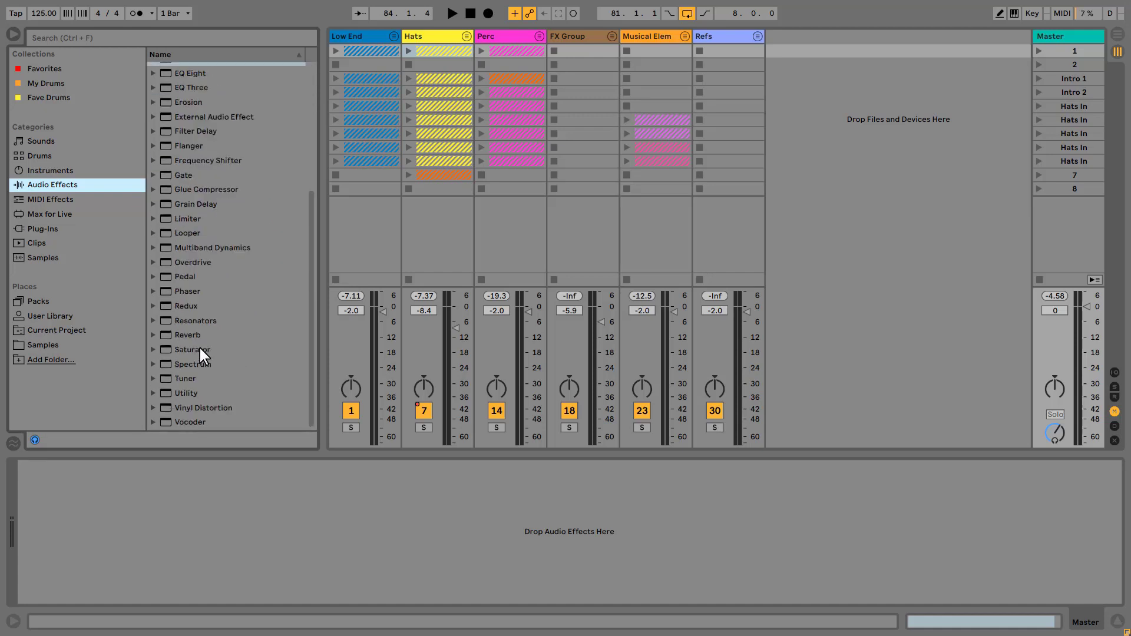
{"action": "left_click_drag", "start_coordinate": [189, 364], "coordinate": [146, 493]}
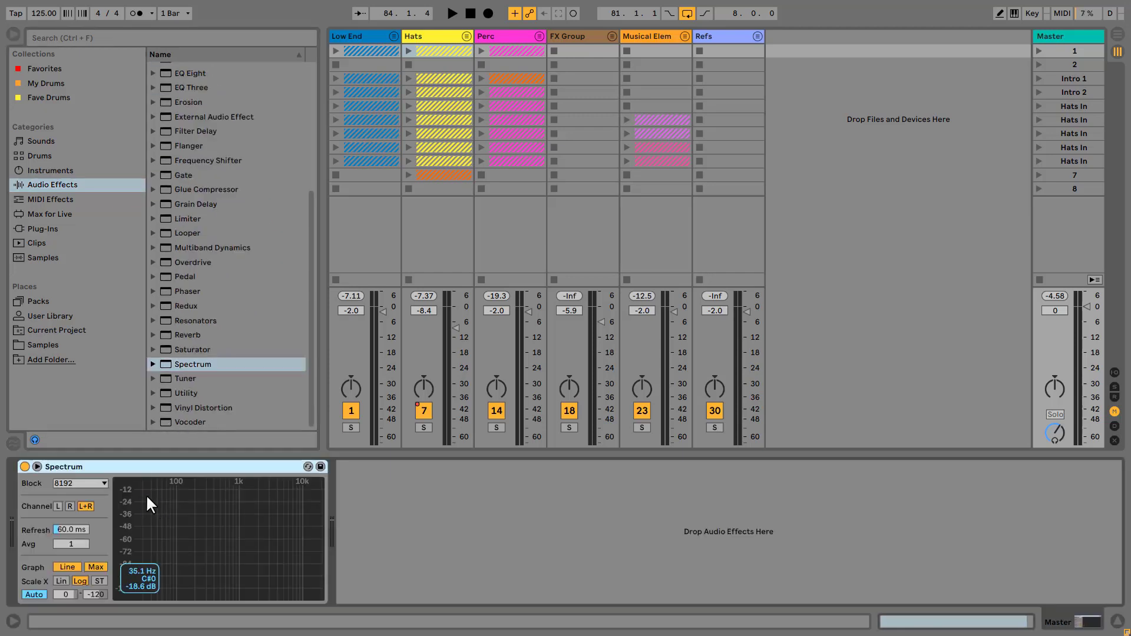
Expand and enlarge the Spectrum display, and play the set briefly to view the Master's frequency content.
{"action": "left_click", "coordinate": [37, 466]}
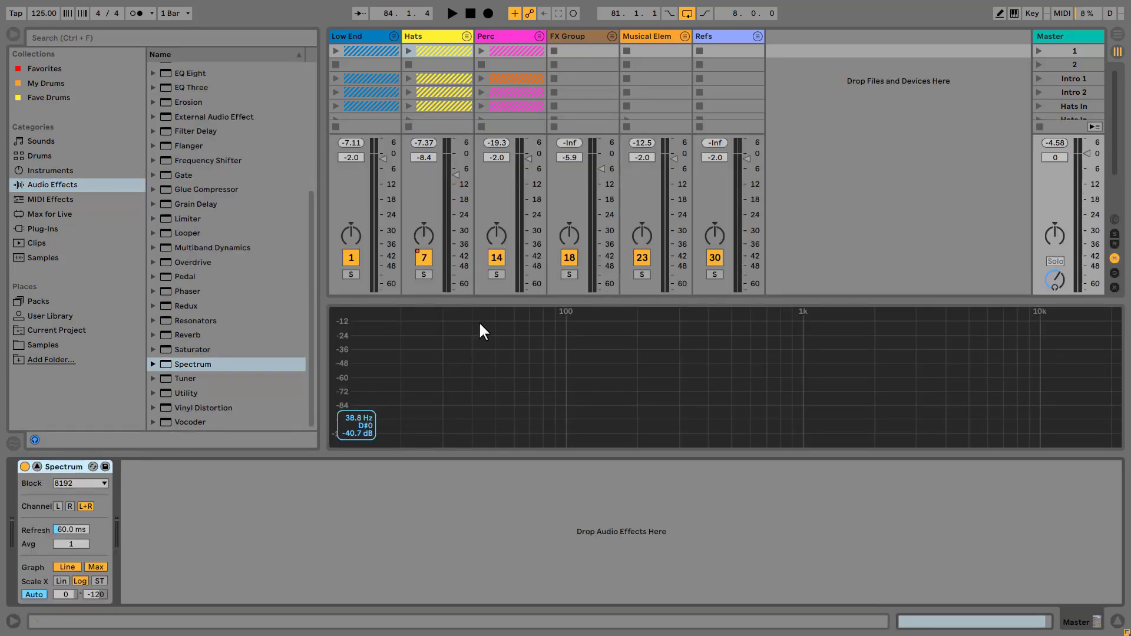
{"action": "left_click_drag", "start_coordinate": [490, 290], "coordinate": [492, 254]}
{"action": "key", "text": "space"}
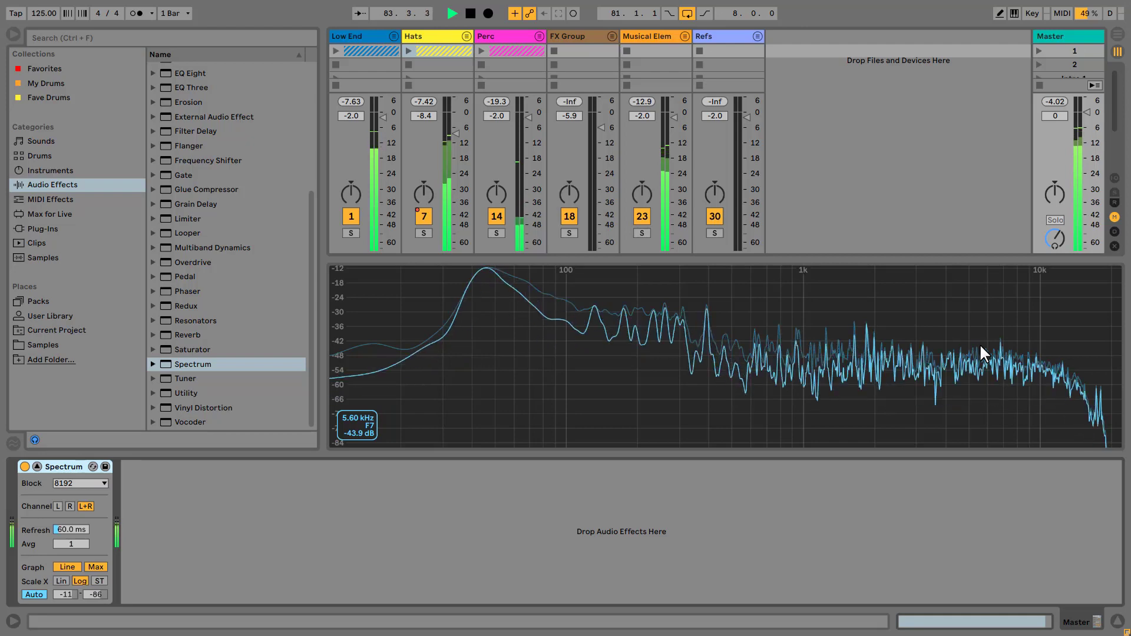
{"action": "key", "text": "space"}
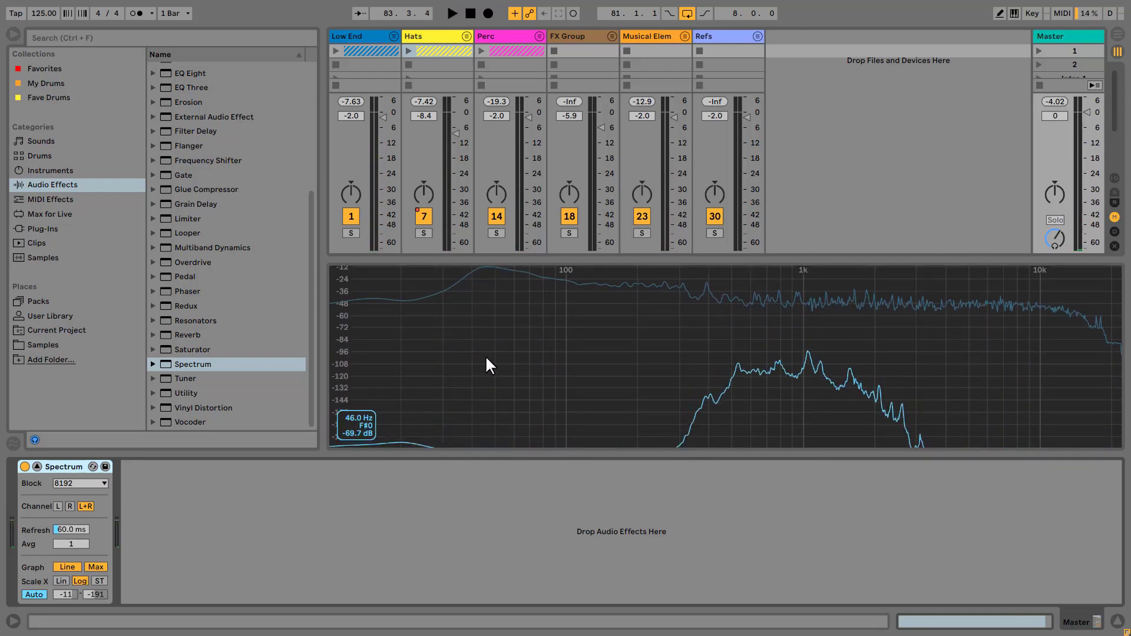
Play the set and solo the Low End, Hats, Perc and Musical Elem groups one by one to compare their frequency content, and stop playback.
{"action": "key", "text": "space"}
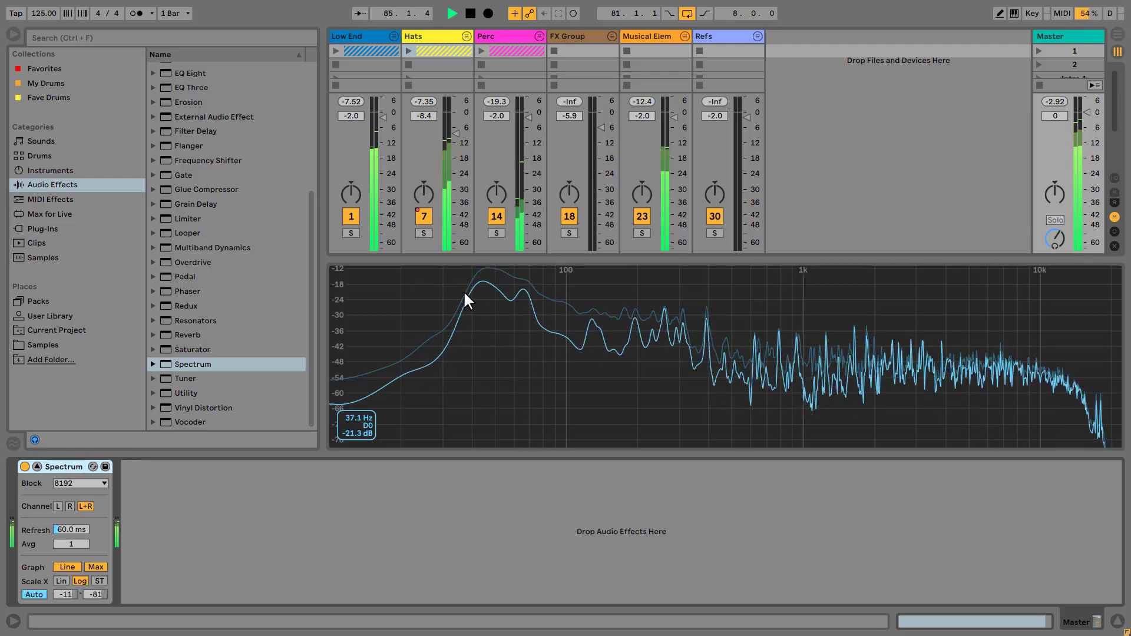
{"action": "left_click", "coordinate": [350, 232]}
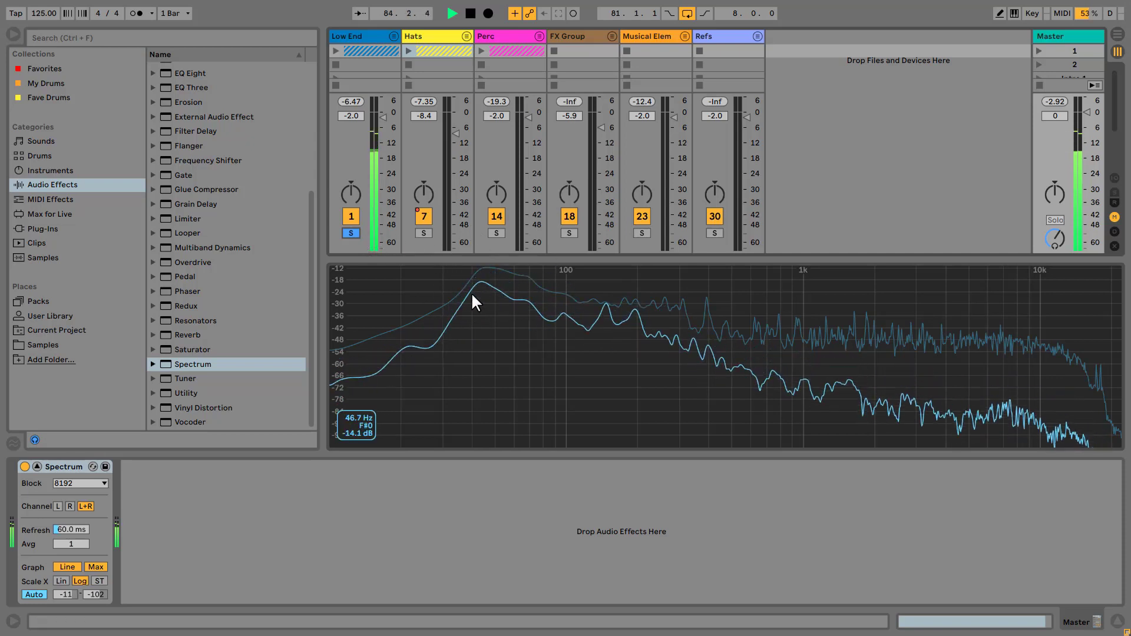
{"action": "left_click", "coordinate": [424, 231]}
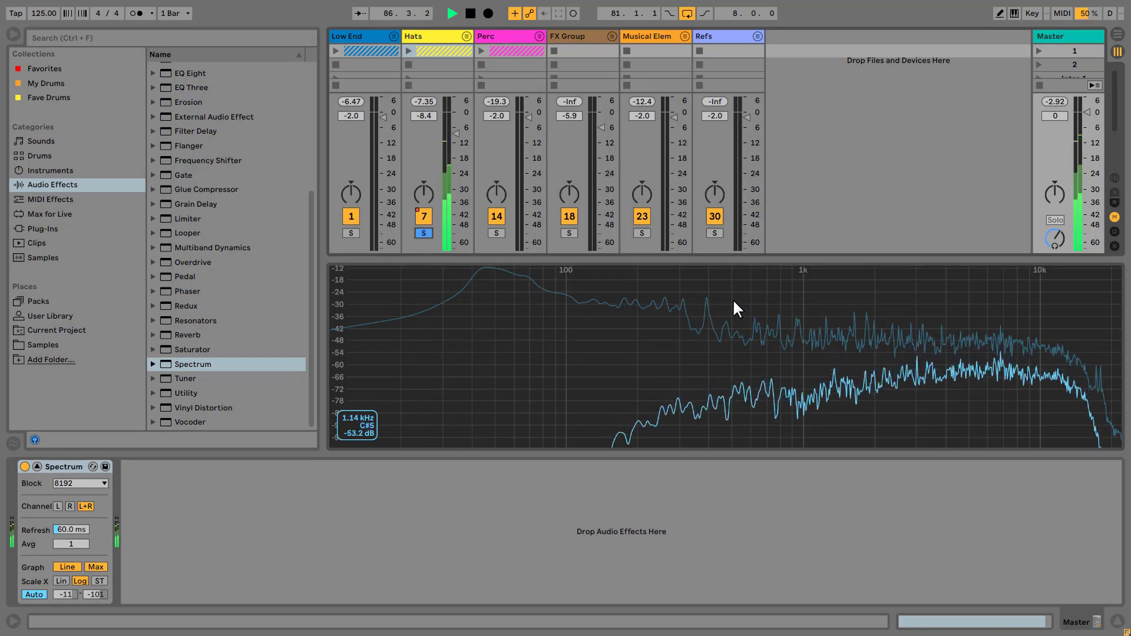
{"action": "left_click", "coordinate": [496, 233]}
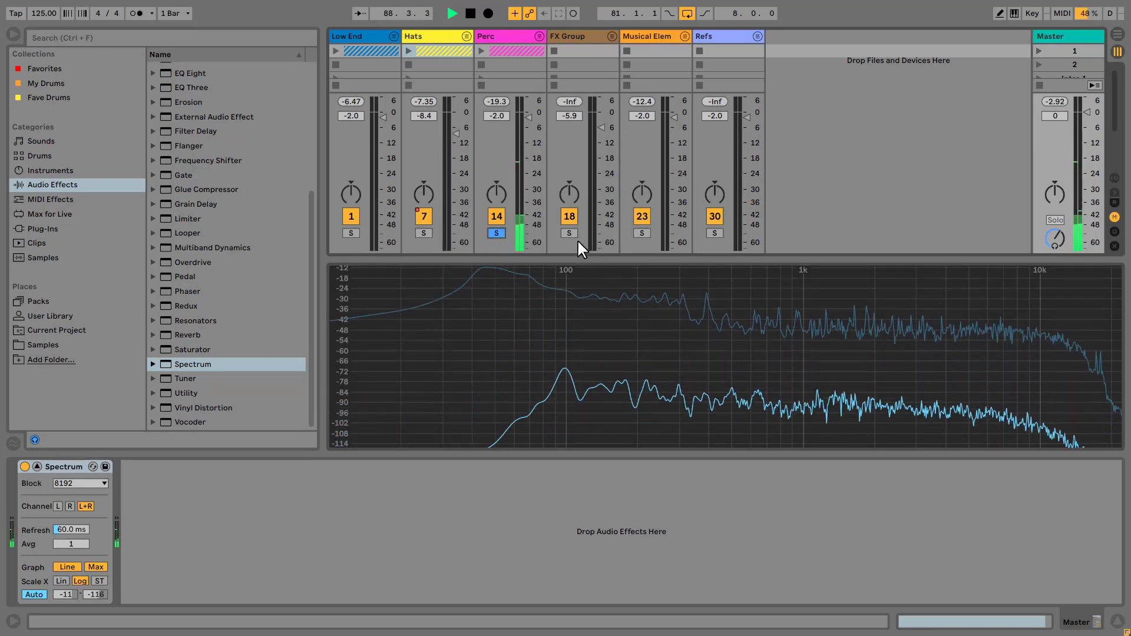
{"action": "left_click", "coordinate": [643, 232]}
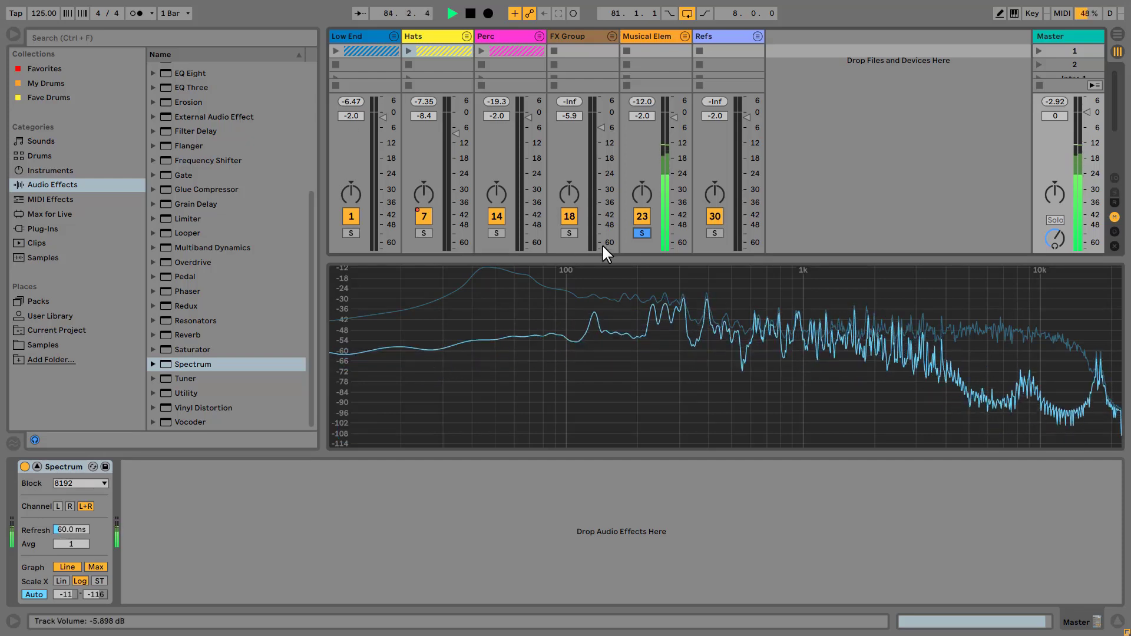
{"action": "key", "text": "space"}
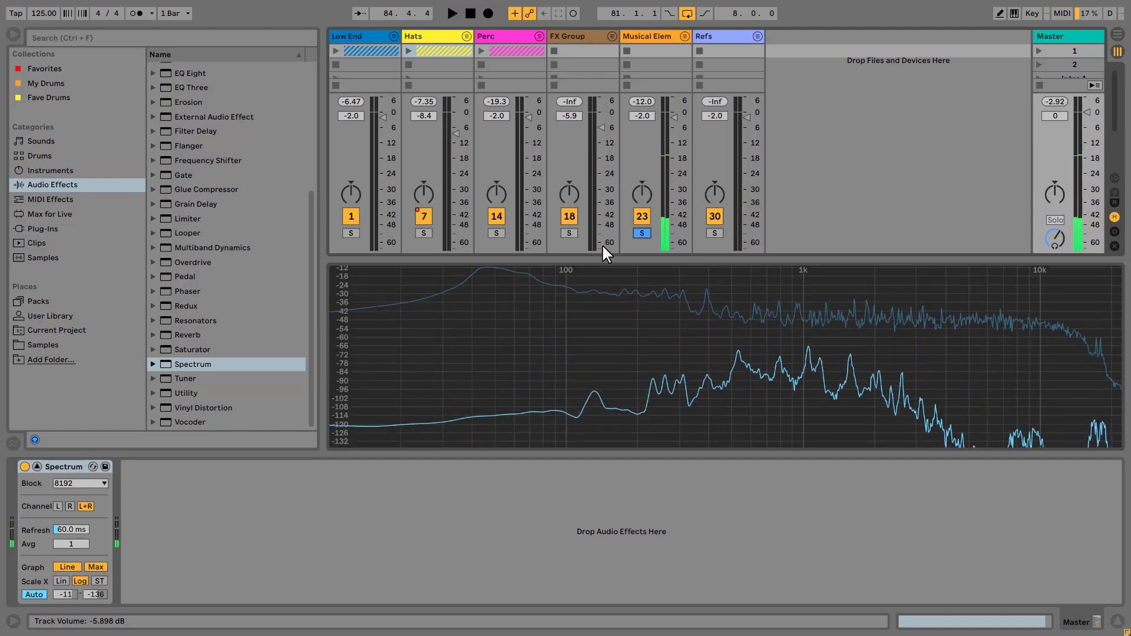